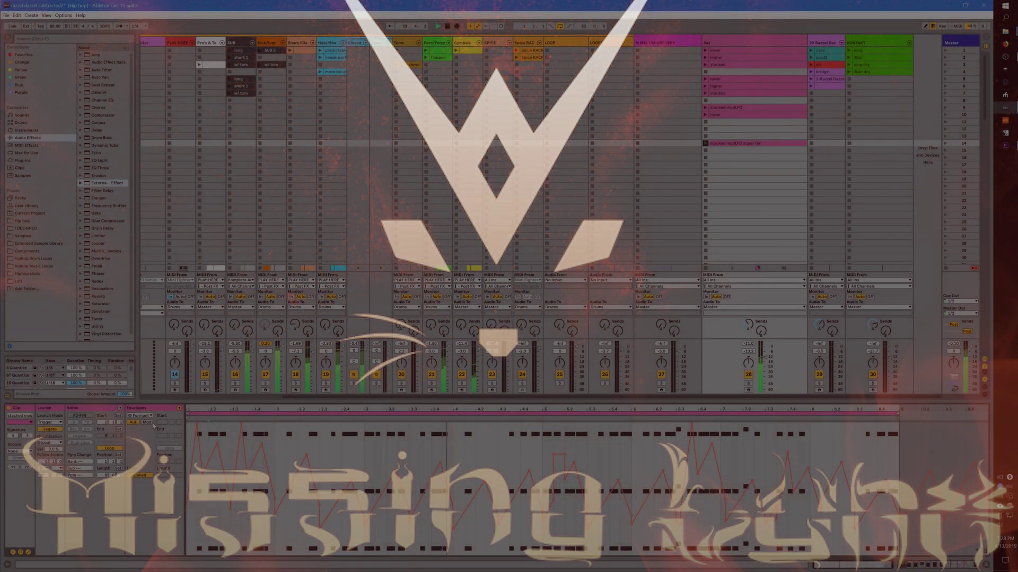
Show the clip's Formant modulation envelope and zoom in closely around 1.1.3.
left_click(147, 422)
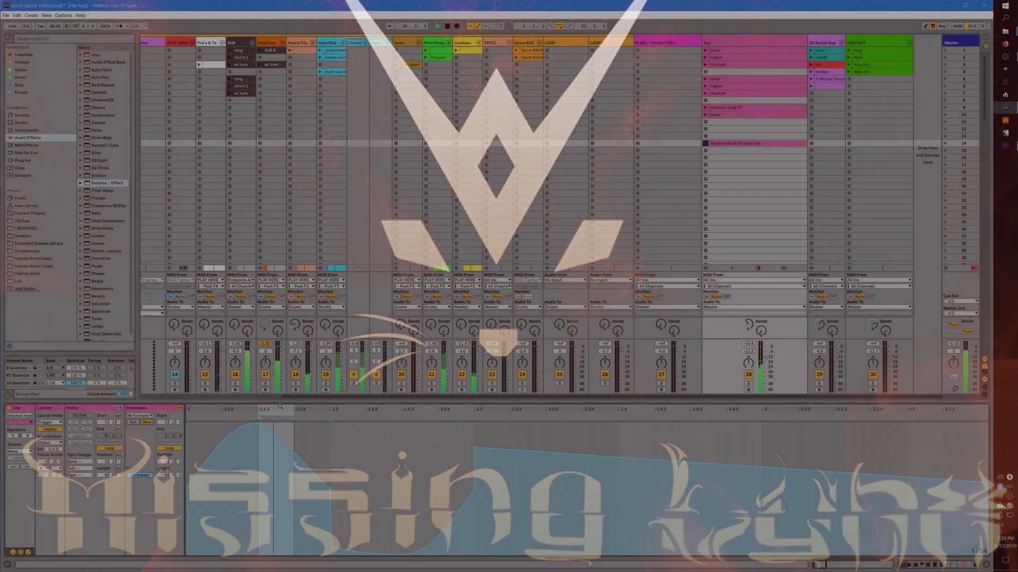
left_click_drag(258, 408, 323, 482)
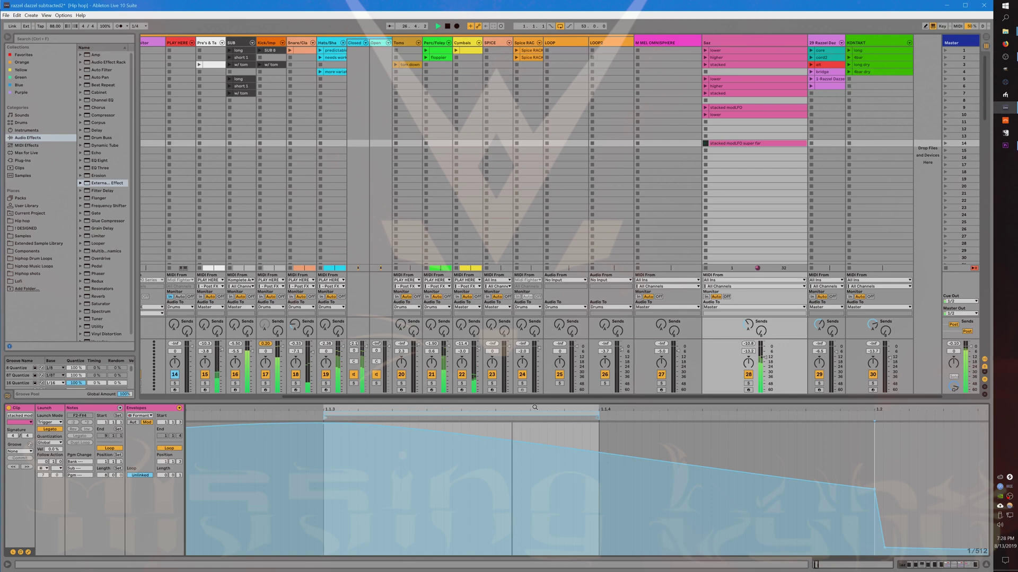
Stop playback, select the 'stacked modLFO super far' clip and zoom out its modulation envelope.
key("space")
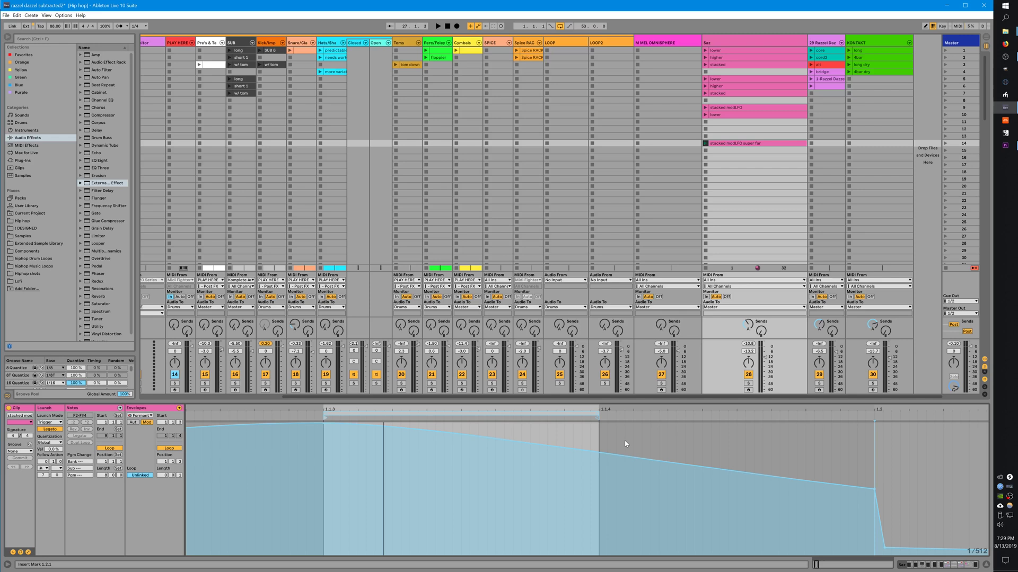
left_click(706, 143)
left_click_drag(358, 409, 282, 407)
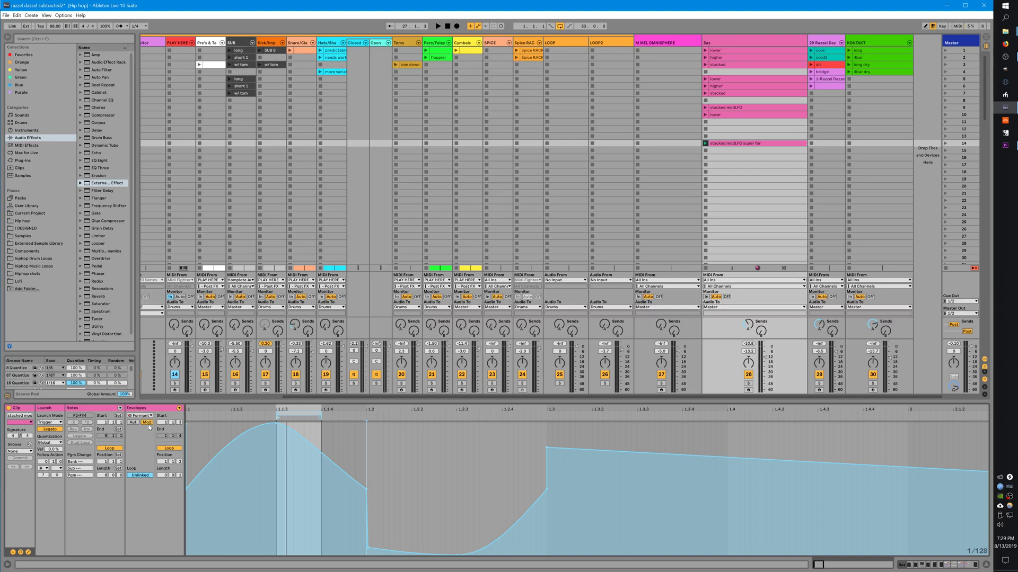
Compare the clip's Formant automation and modulation envelopes, ending on automation.
left_click(134, 423)
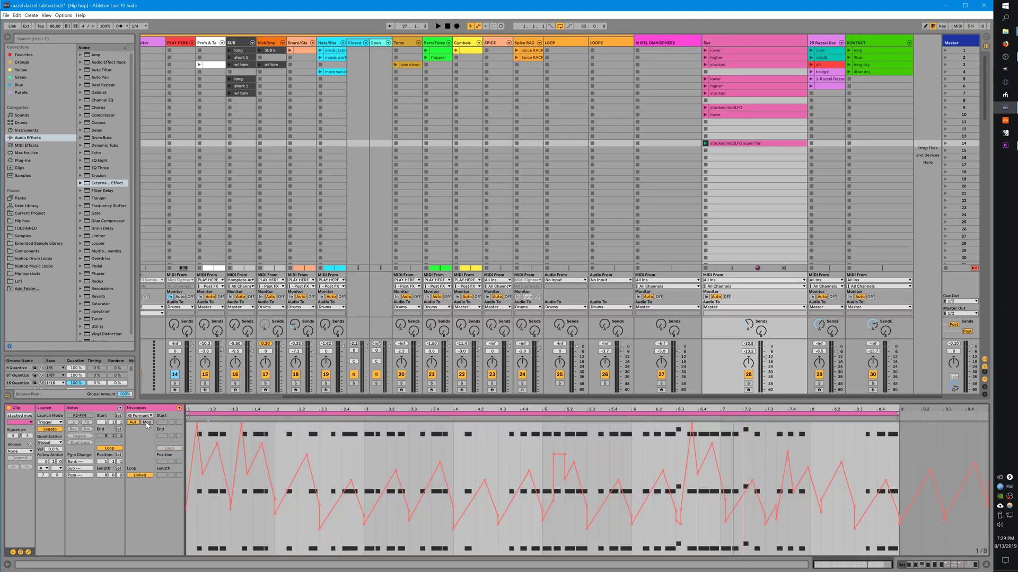
left_click(144, 423)
left_click(133, 422)
left_click(148, 423)
left_click(133, 422)
Check the Saz devices and Arrangement, then restart playback with the clip envelope showing.
key("shift+Tab")
mouse_move(671, 512)
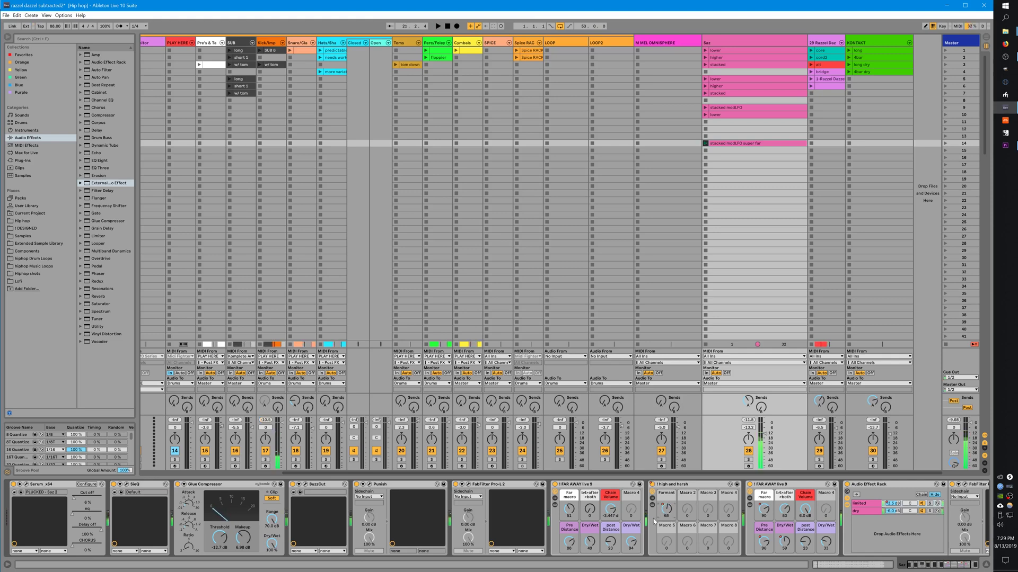
key("Tab")
key("shift+Tab")
key("Tab")
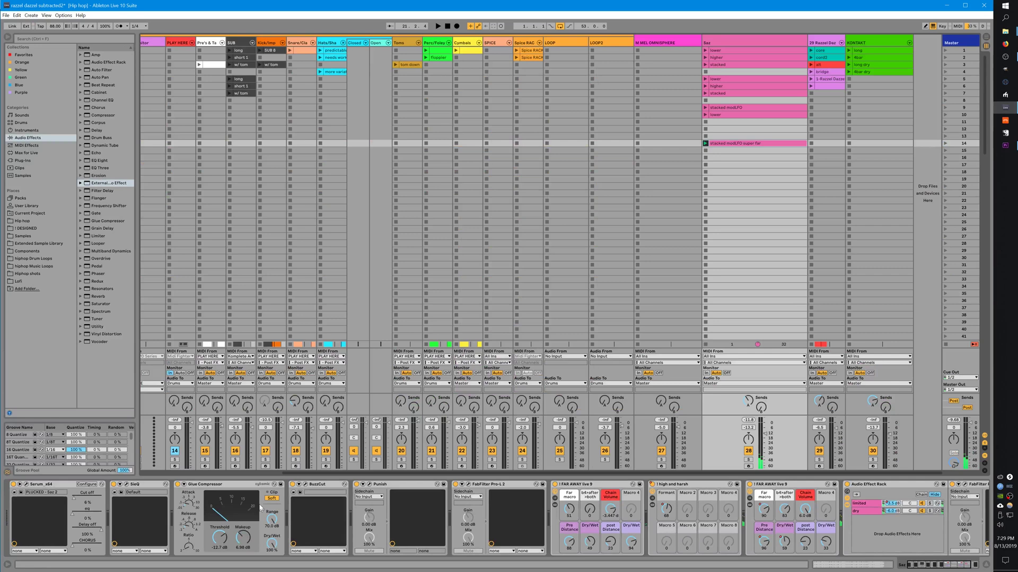
key("shift+Tab")
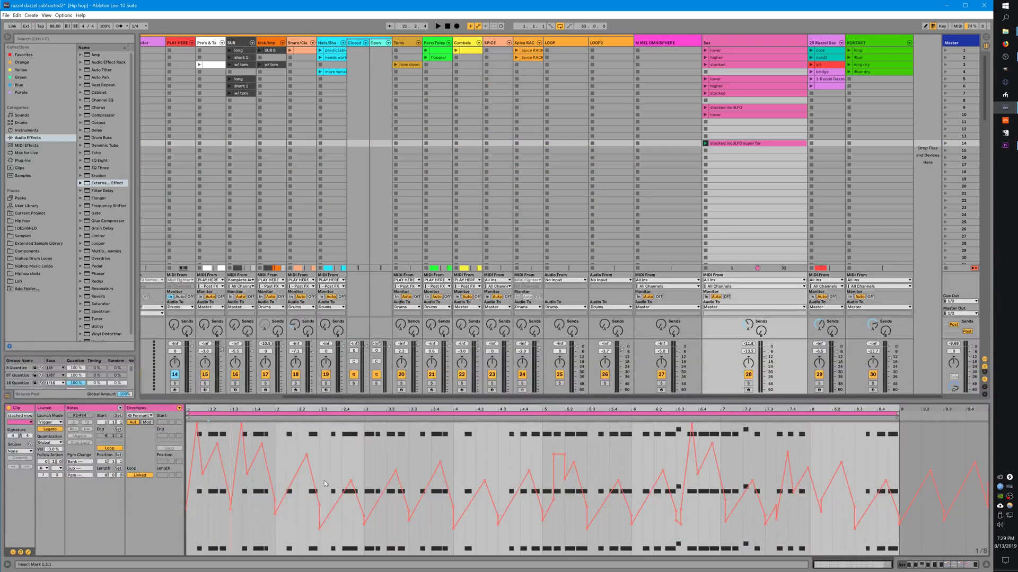
key("space")
key("space")
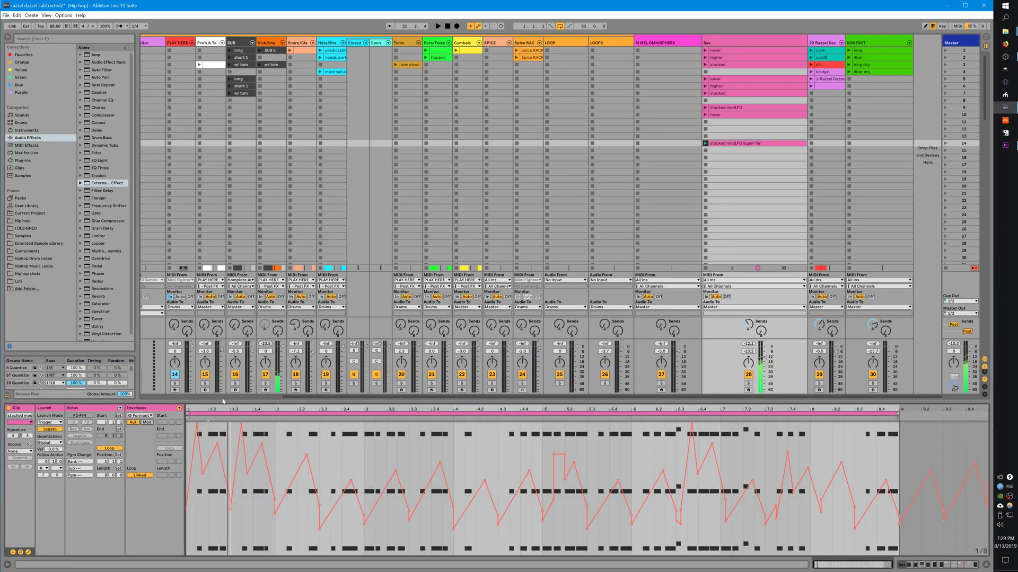
Pull the Formant modulation envelope's early peak down to 1.1.4 for a steeper drop.
left_click(147, 423)
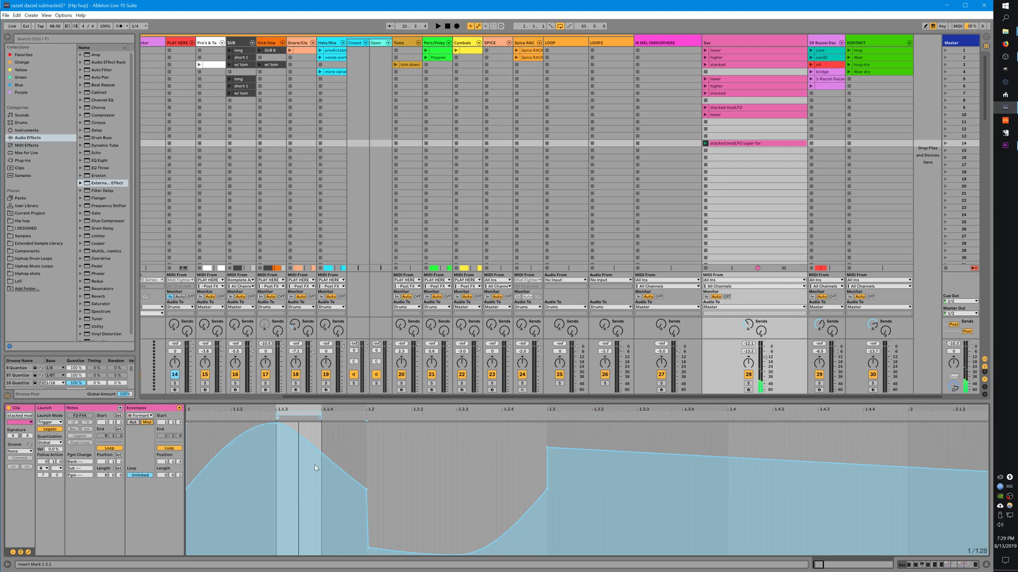
left_click_drag(364, 490, 321, 555)
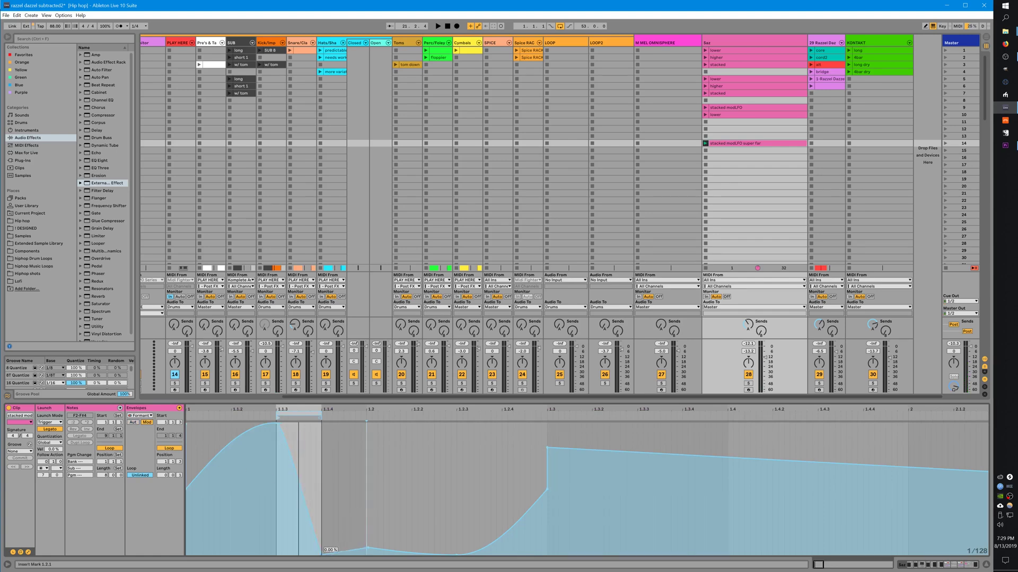
key("shift+Tab")
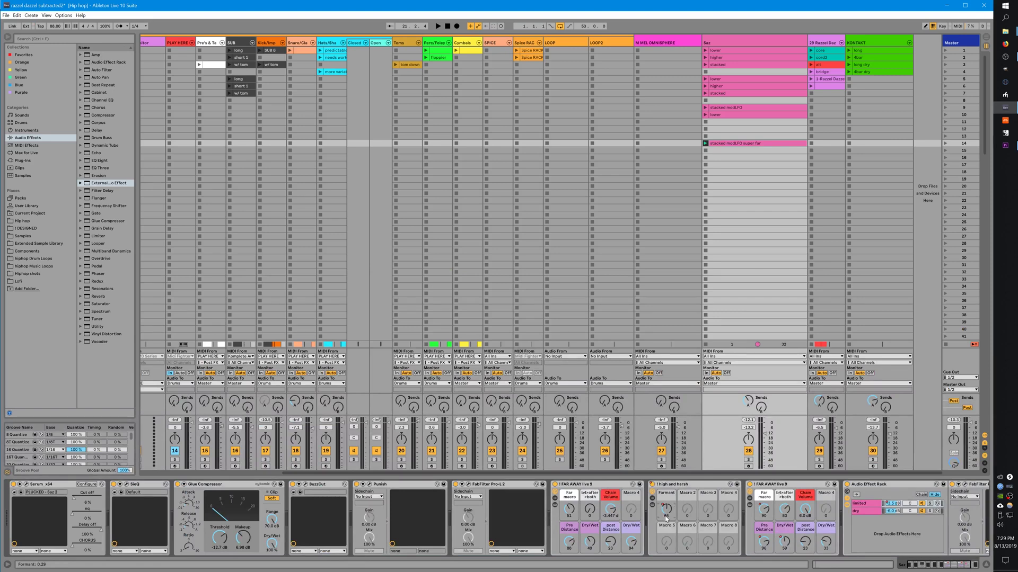
key("shift+Tab")
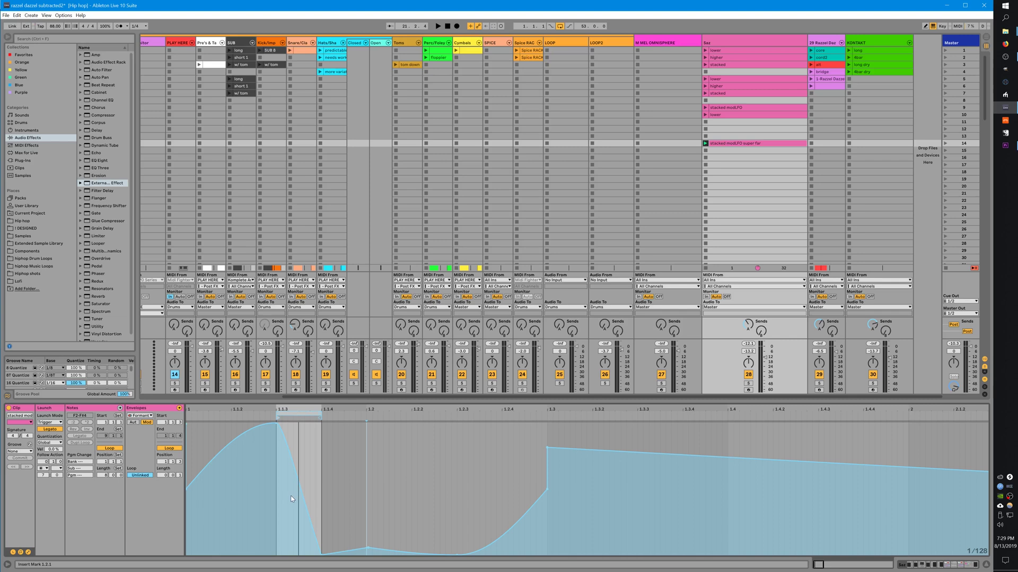
mouse_move(301, 488)
left_click(275, 461)
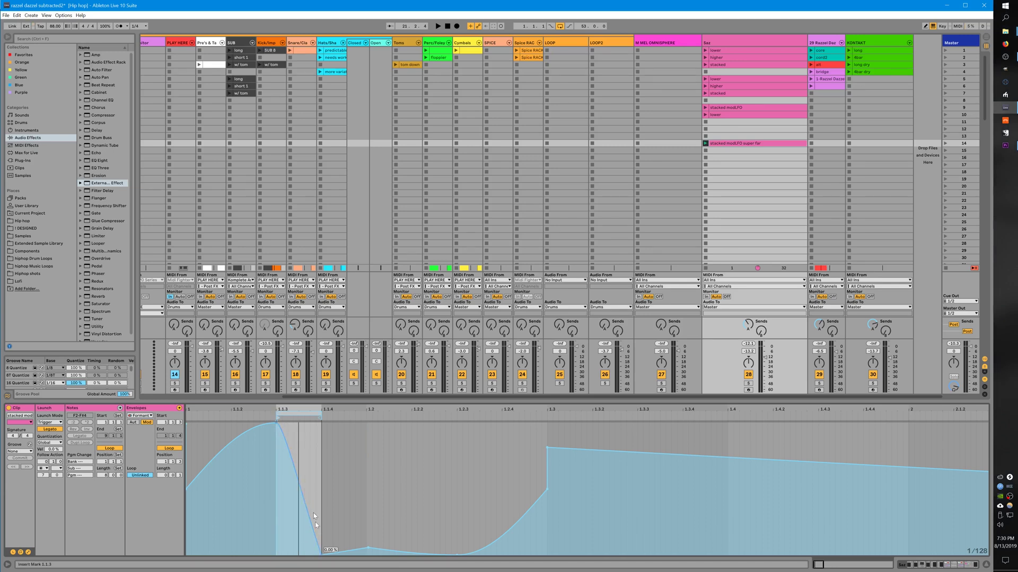
Play the clip and zoom out to view the whole bars 1–8 envelope.
key("space")
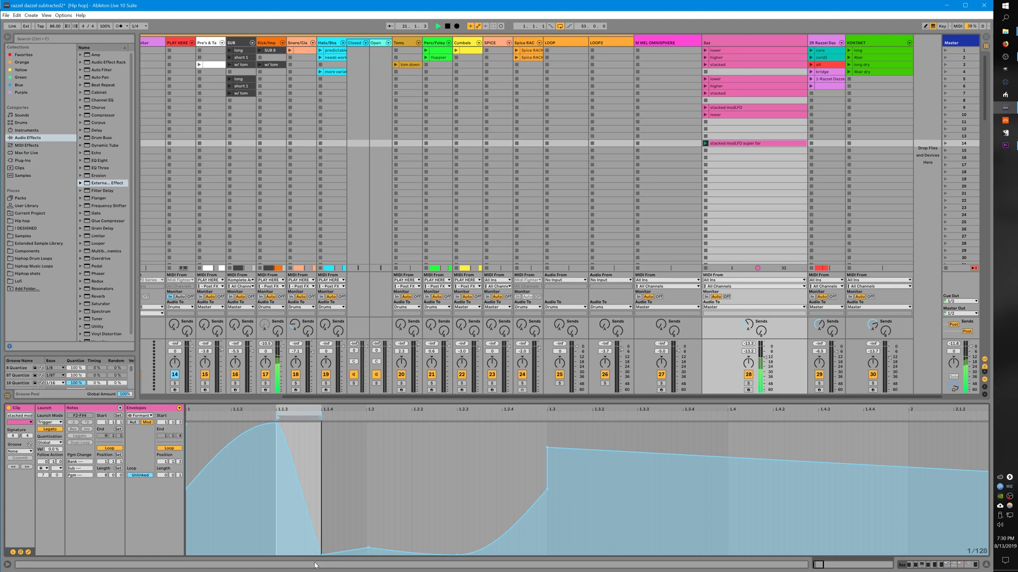
key("shift+Tab")
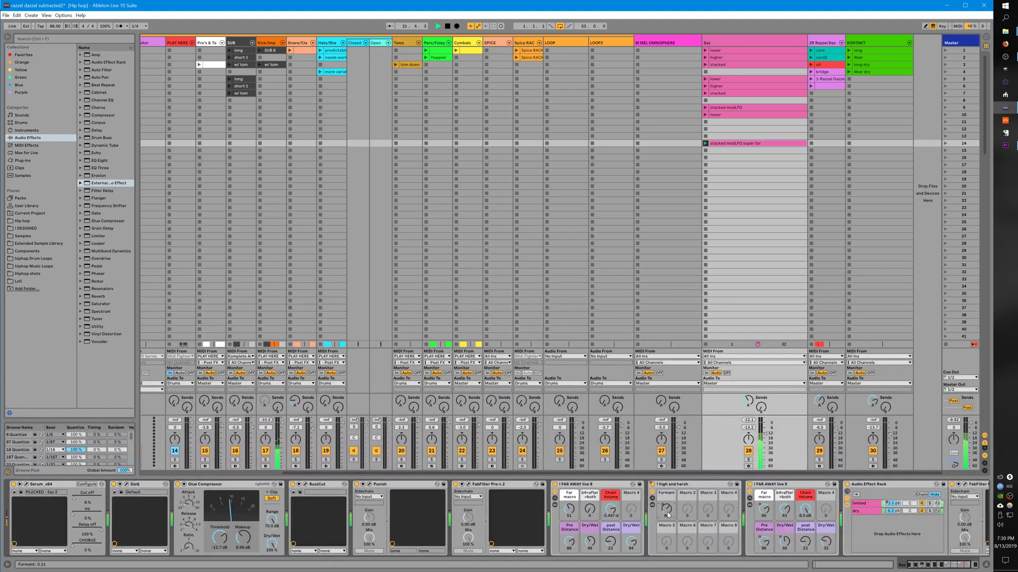
key("shift+Tab")
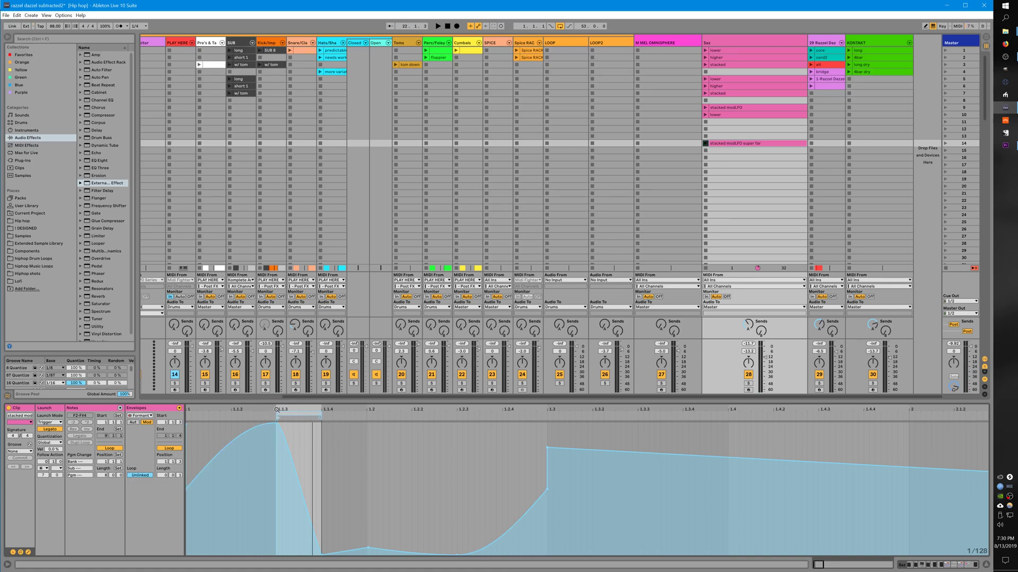
left_click_drag(277, 410, 201, 409)
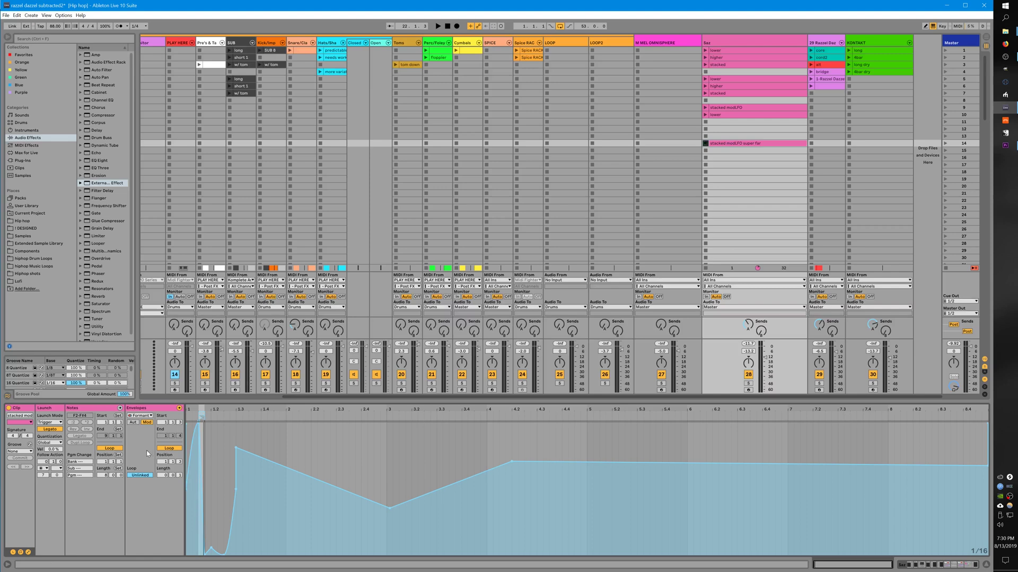
Show the clip's Formant automation envelope instead of its notes.
left_click(21, 552)
left_click(20, 553)
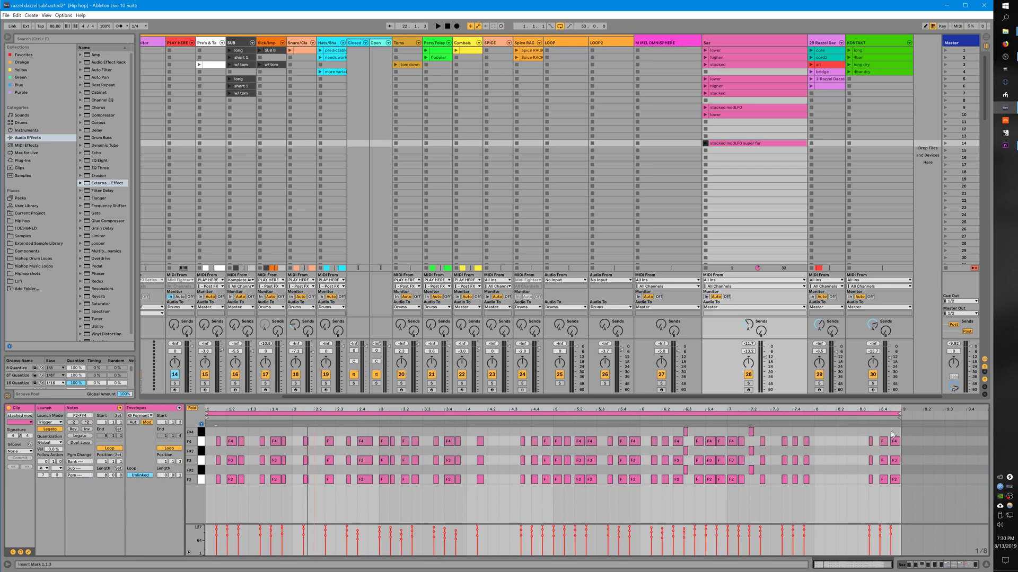
left_click(141, 408)
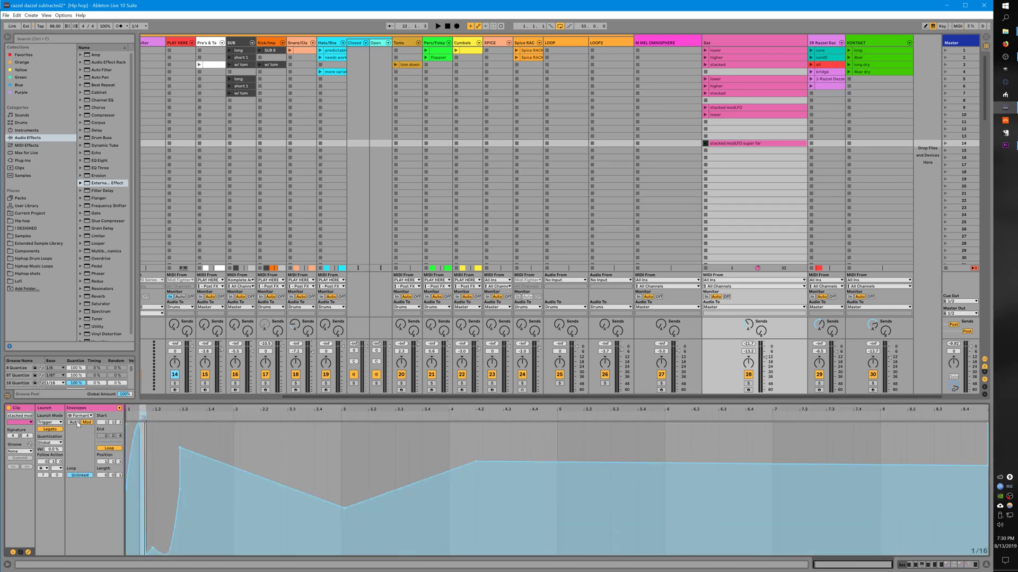
left_click(77, 422)
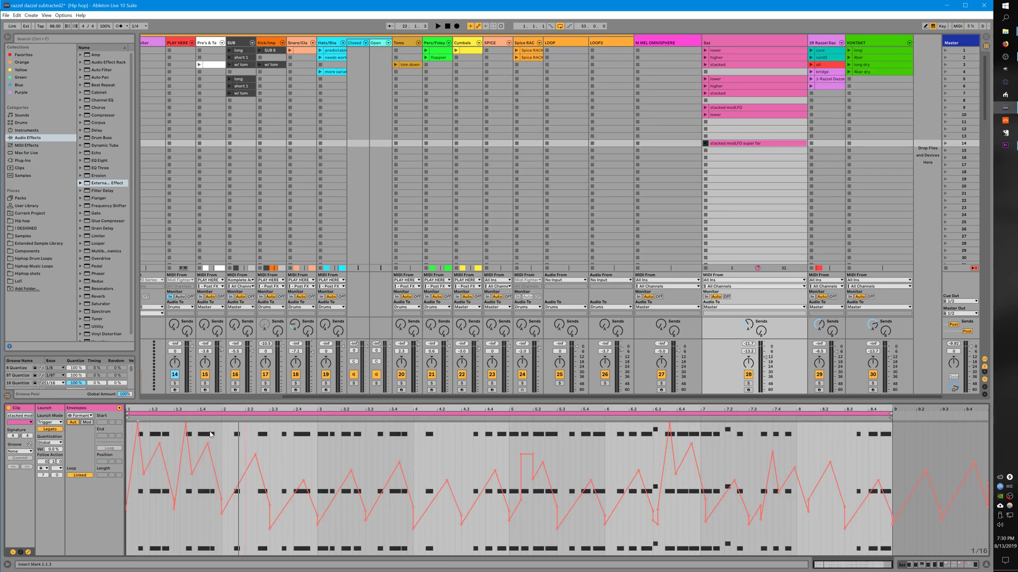
Unlink the Formant automation envelope and shorten its own loop to 0.1.0.
left_click(80, 476)
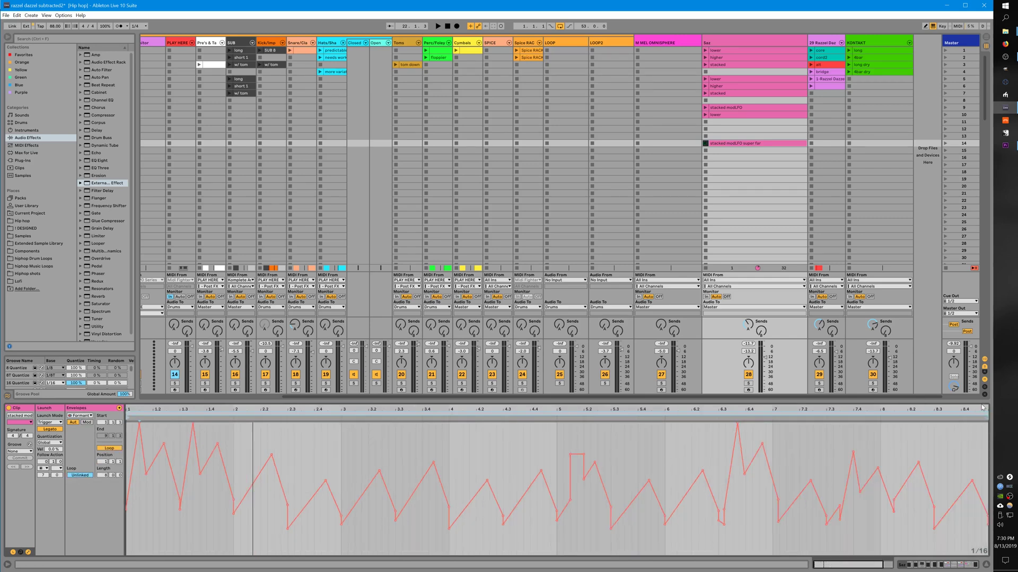
left_click_drag(987, 414, 234, 450)
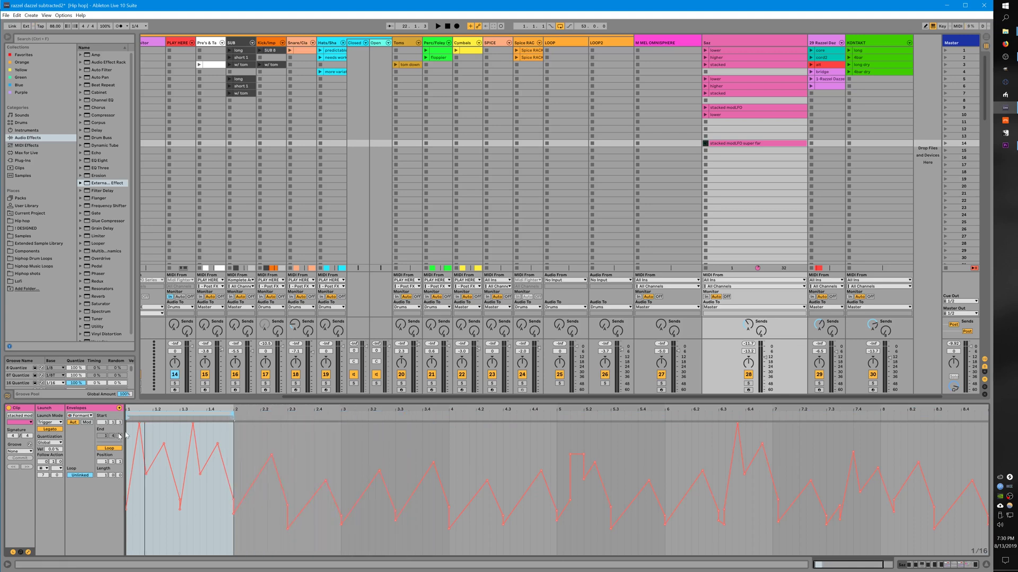
left_click(150, 454)
left_click_drag(234, 415, 153, 416)
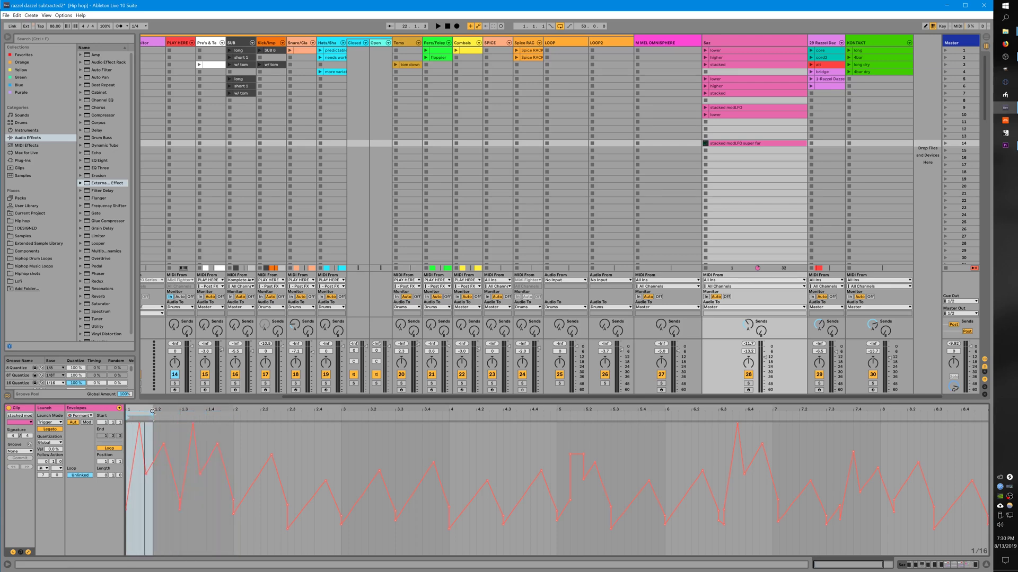
key("shift+Tab")
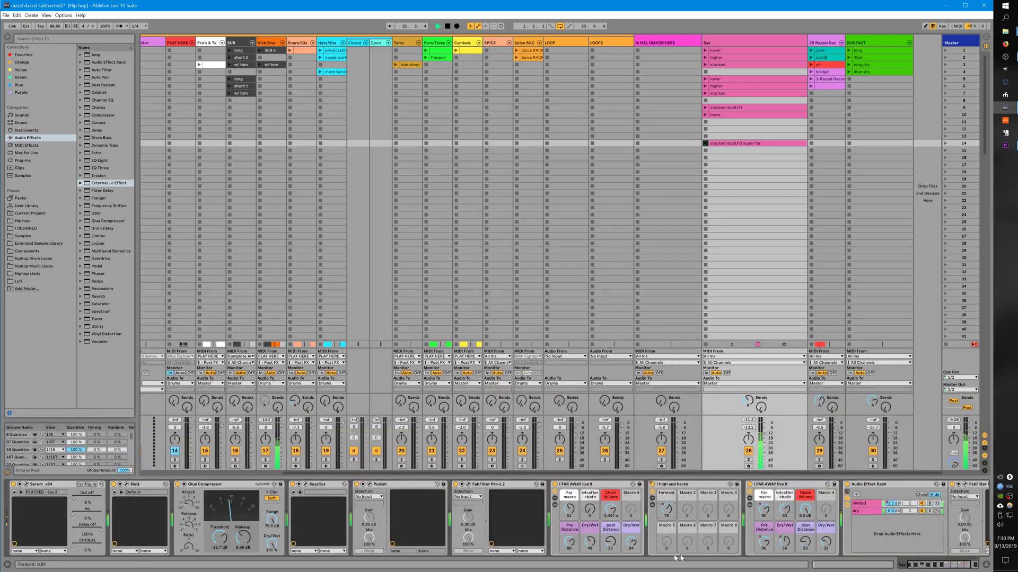
Stop playback and zoom closely into the start of the Formant modulation envelope.
key("space")
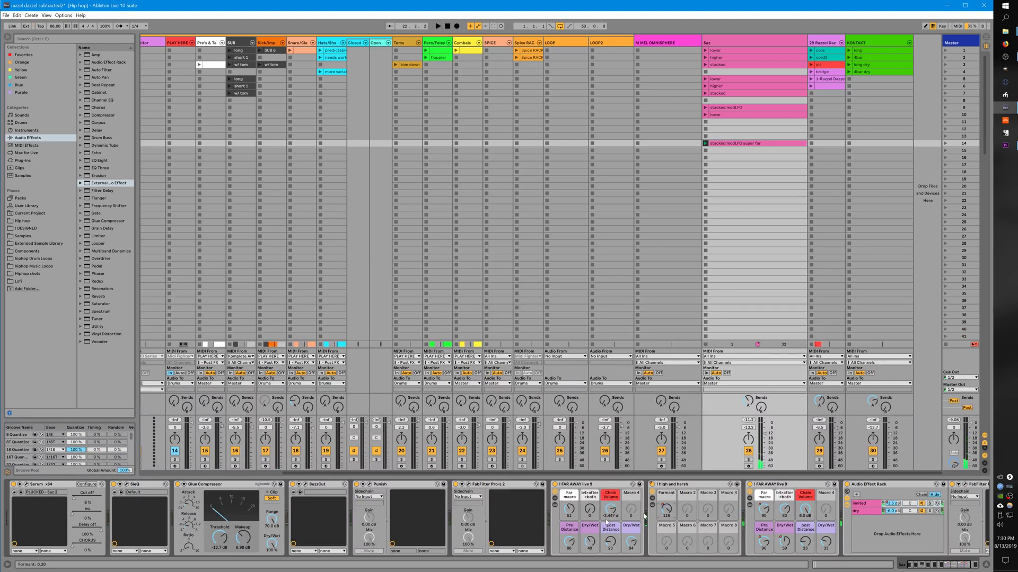
key("shift+Tab")
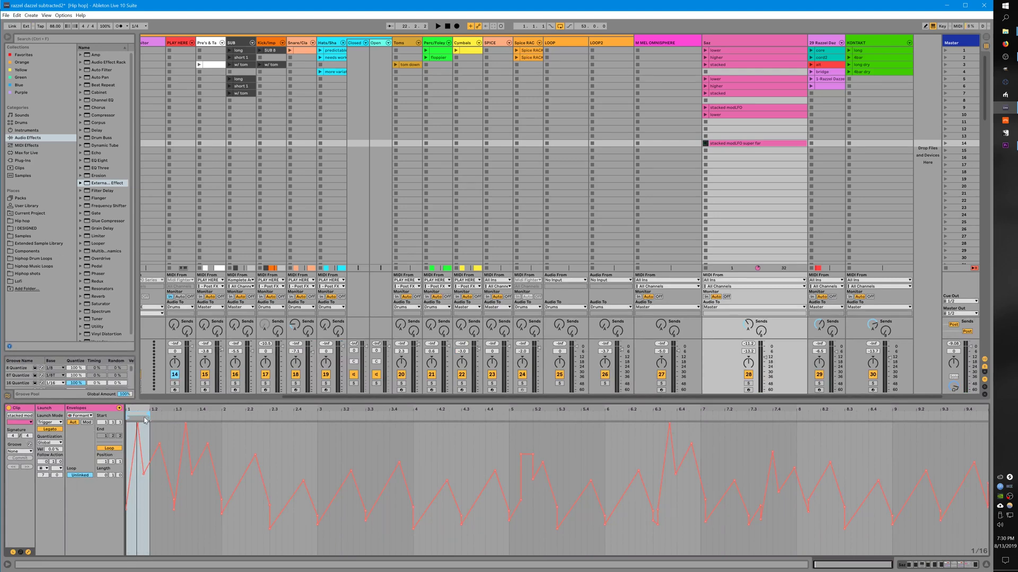
left_click_drag(140, 409, 140, 469)
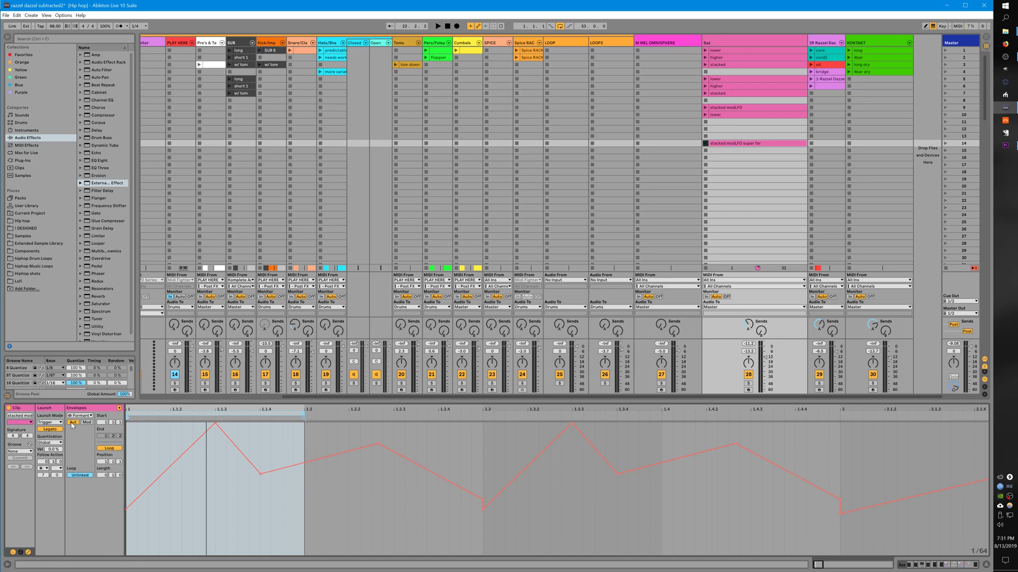
left_click(86, 423)
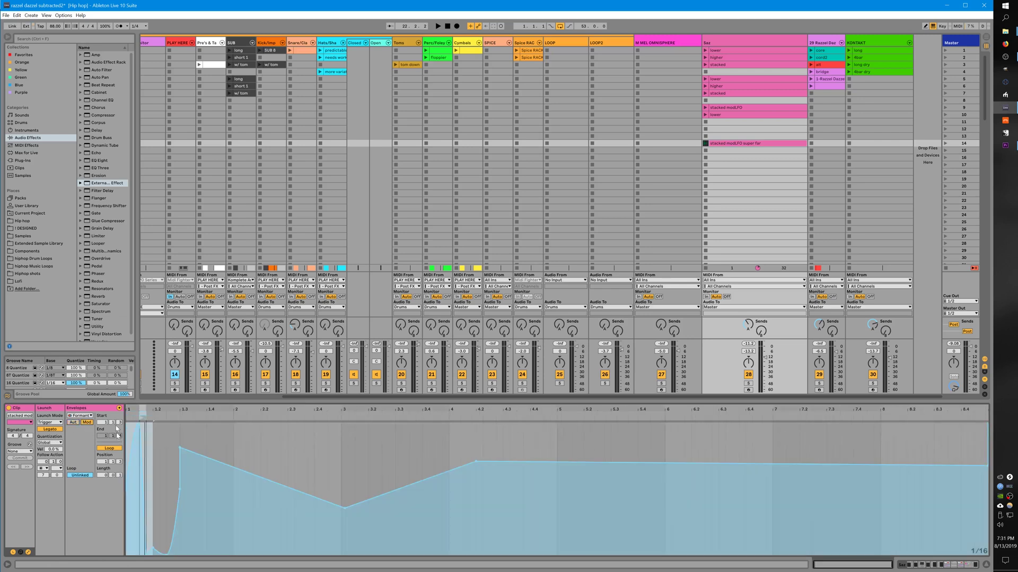
left_click_drag(142, 408, 143, 514)
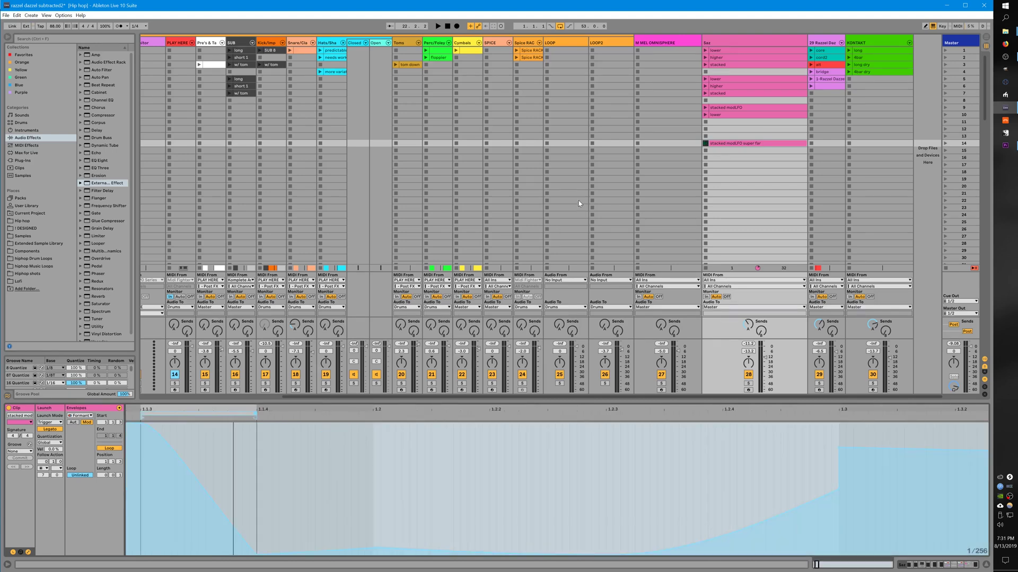
Show the macro's modulation envelope in the clip, unlinked with Length 0.2.0.
key("shift+Tab")
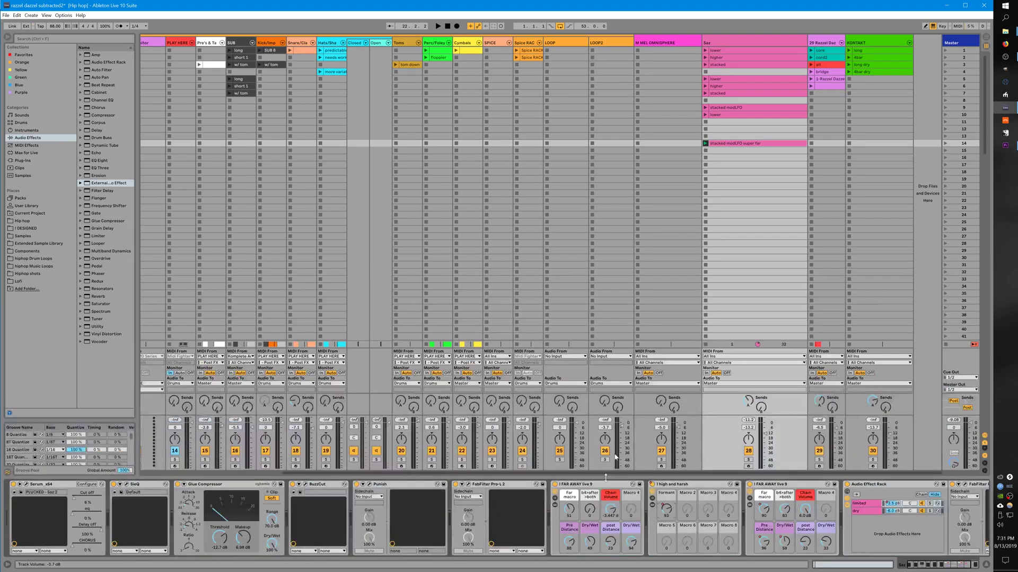
right_click(595, 510)
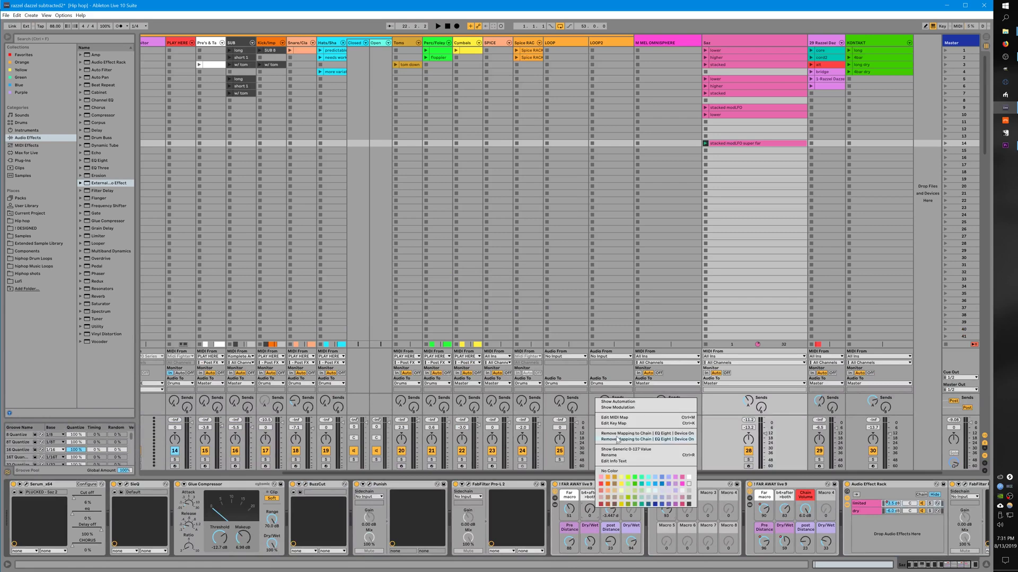
left_click(618, 407)
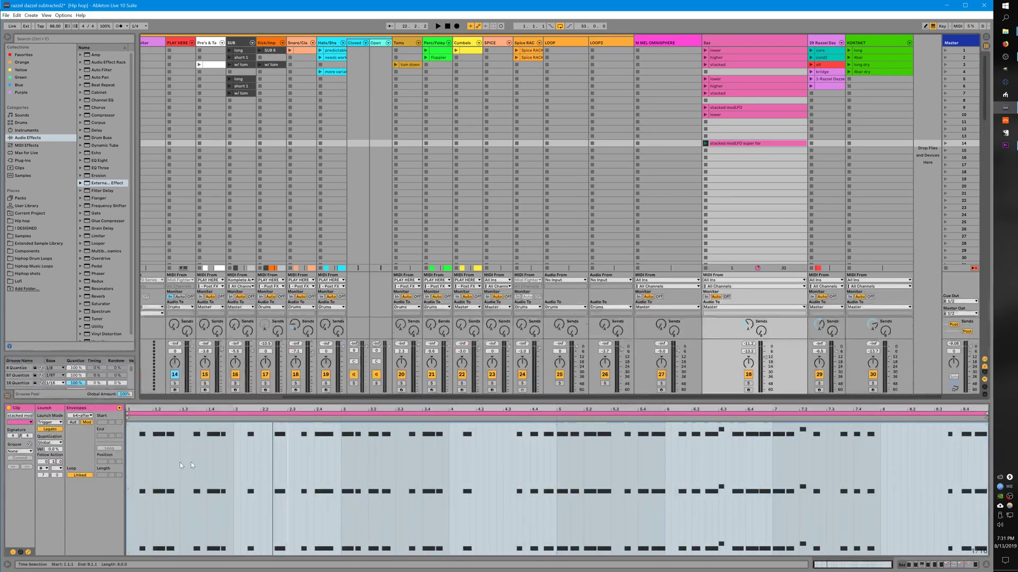
left_click(78, 475)
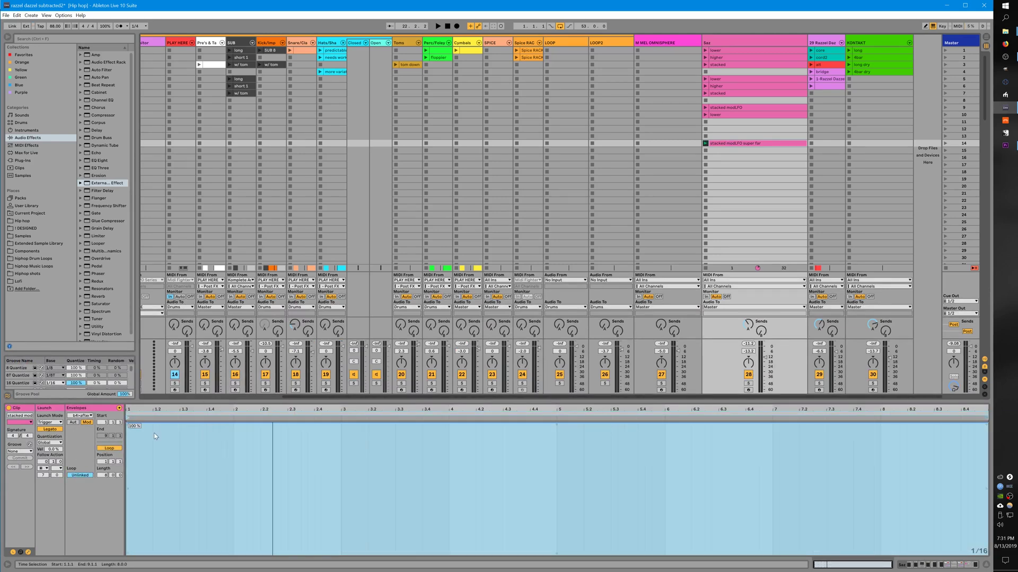
left_click(106, 475)
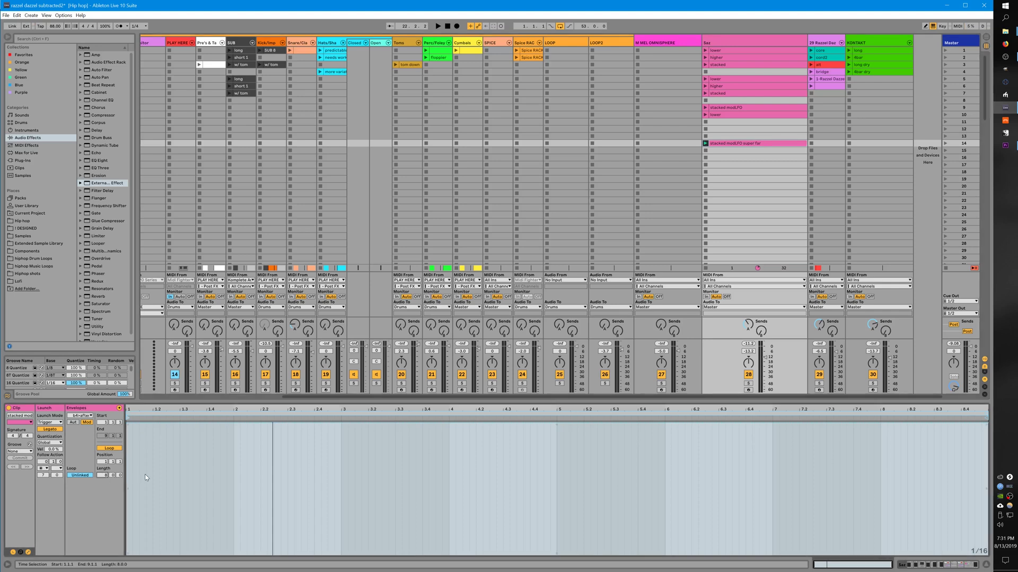
key("Down")
key("Down")
key("Down")
key("Down")
key("Down")
key("Down")
key("Down")
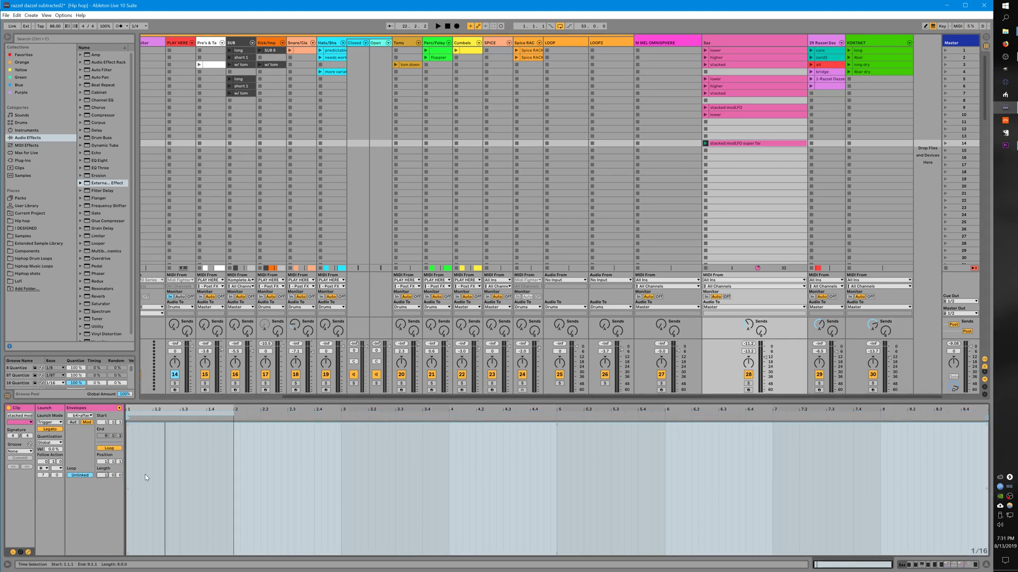
key("Down")
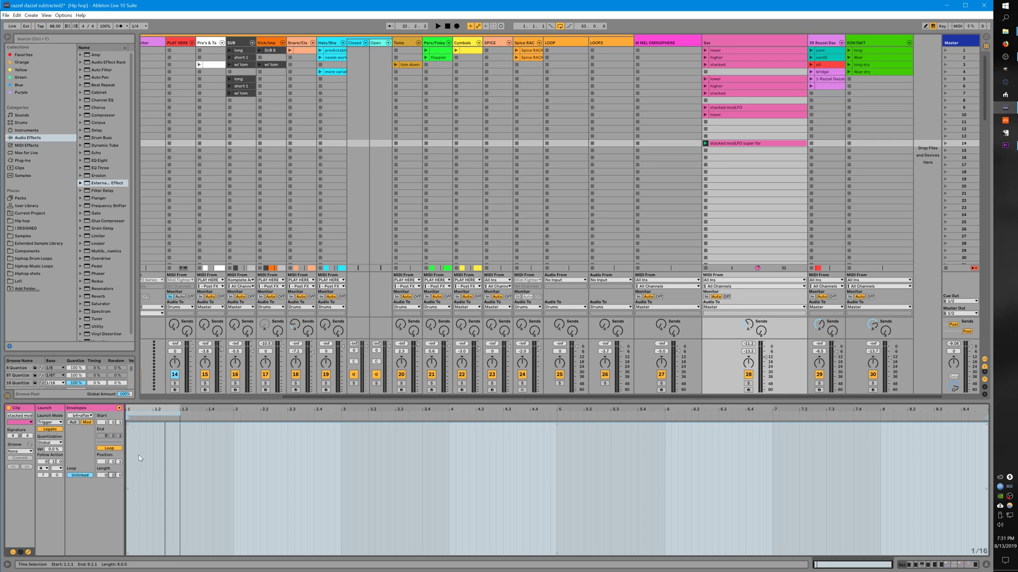
Draw a rough peaked shape with breakpoints over the envelope's first two beats.
left_click(165, 442)
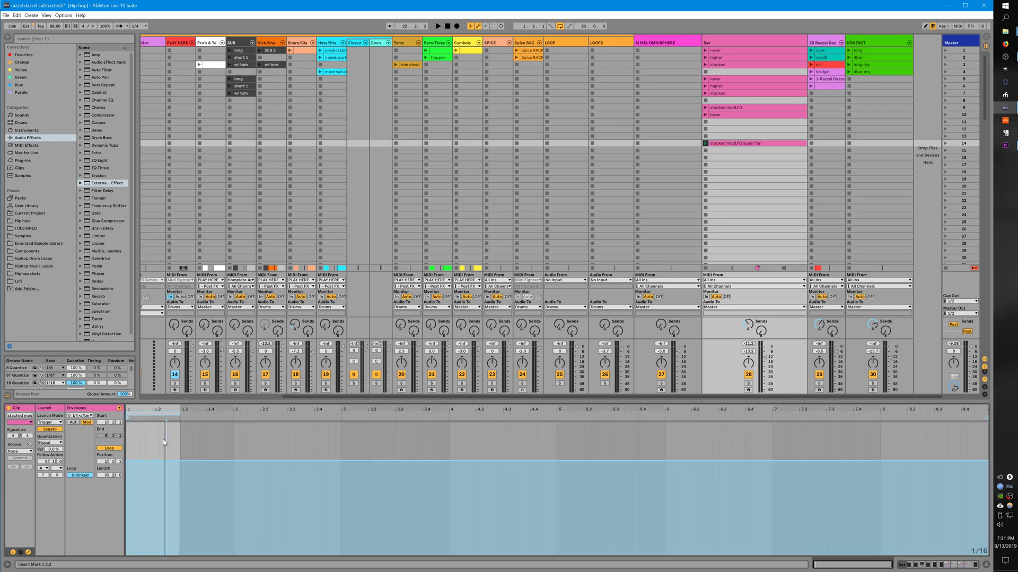
left_click(150, 441)
left_click_drag(150, 449, 129, 501)
double_click(164, 448)
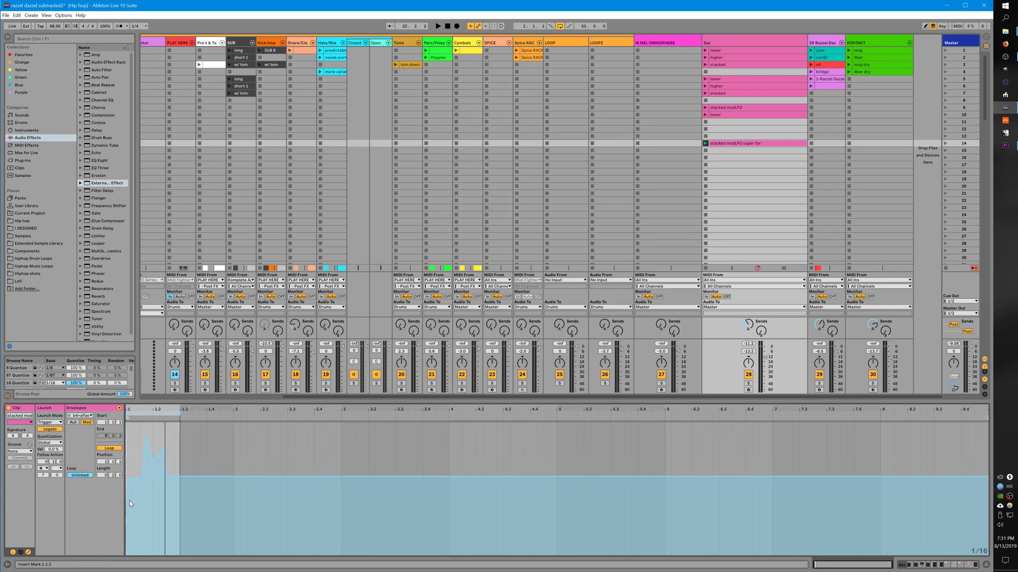
left_click(132, 452)
double_click(135, 455)
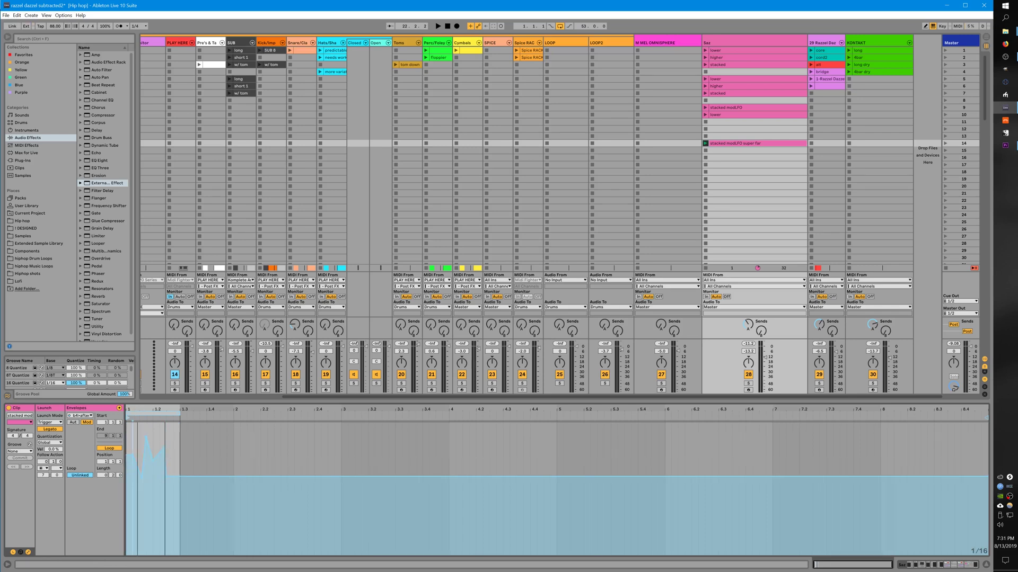
left_click_drag(138, 410, 153, 445)
left_click_drag(302, 441, 129, 453)
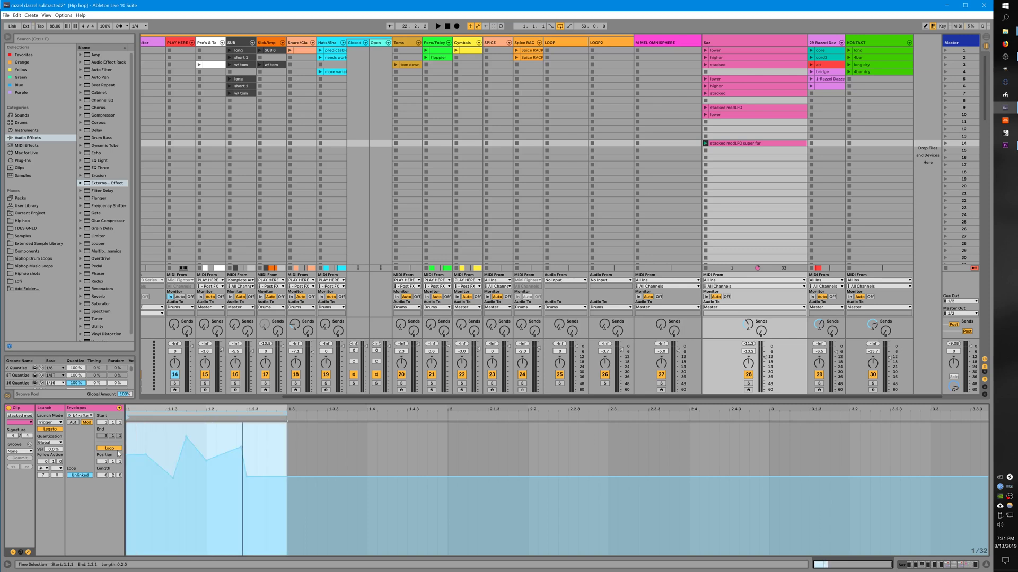
Insert a sine shape over the two beats, reduce its depth and skew it downward.
right_click(141, 459)
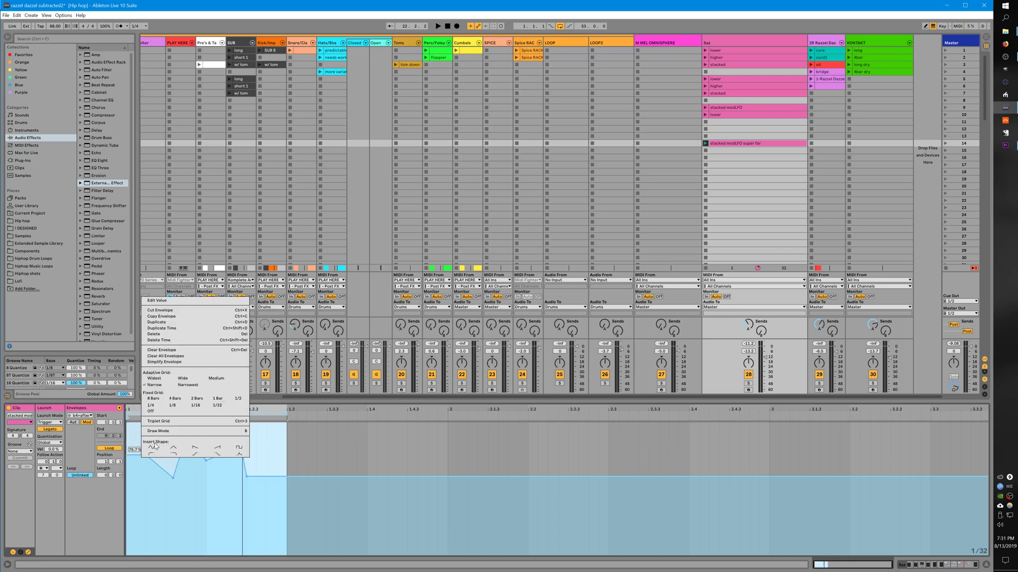
left_click(153, 447)
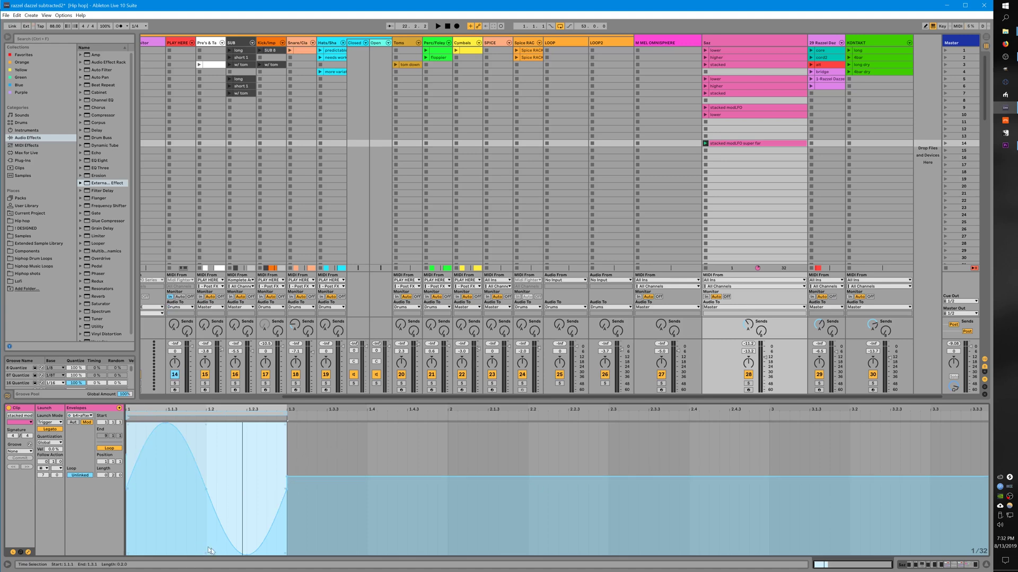
left_click_drag(206, 554, 241, 488)
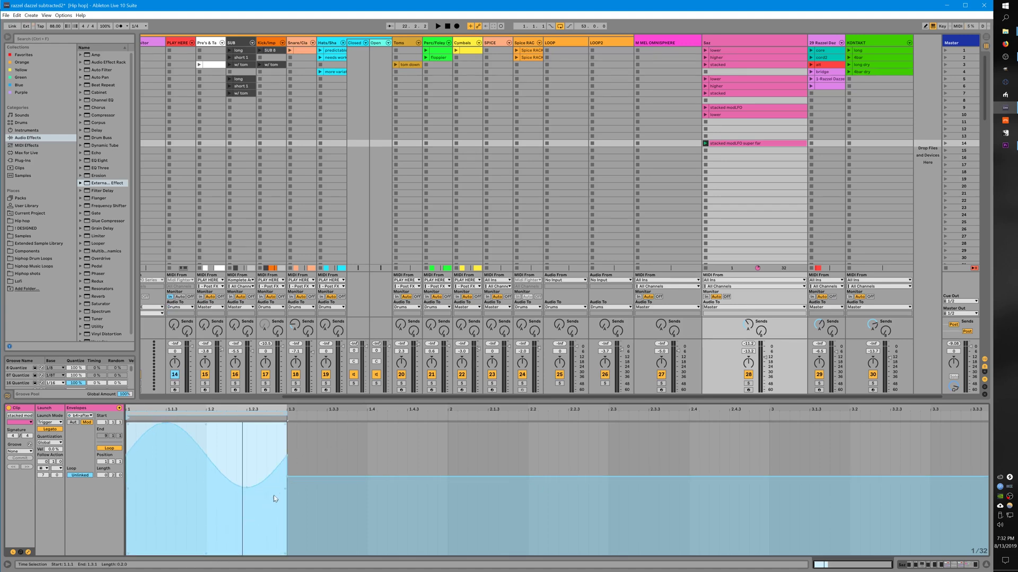
left_click_drag(285, 424, 285, 538)
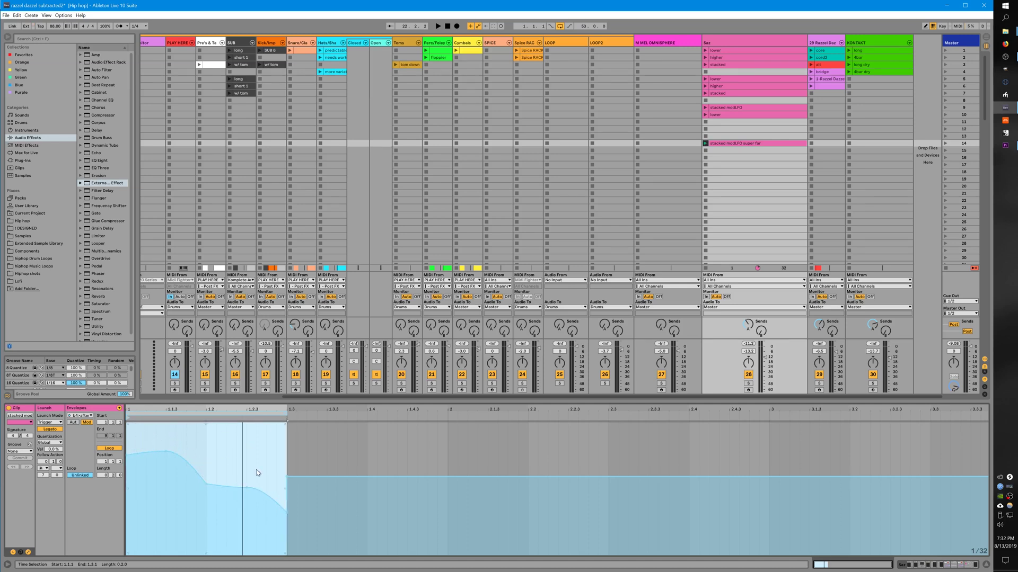
left_click(127, 555)
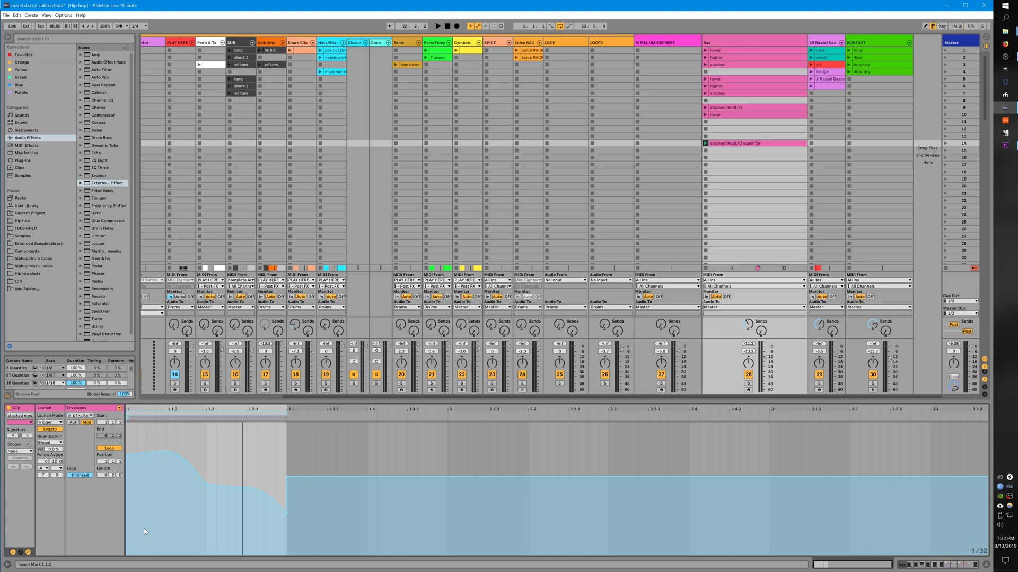
key("shift+Tab")
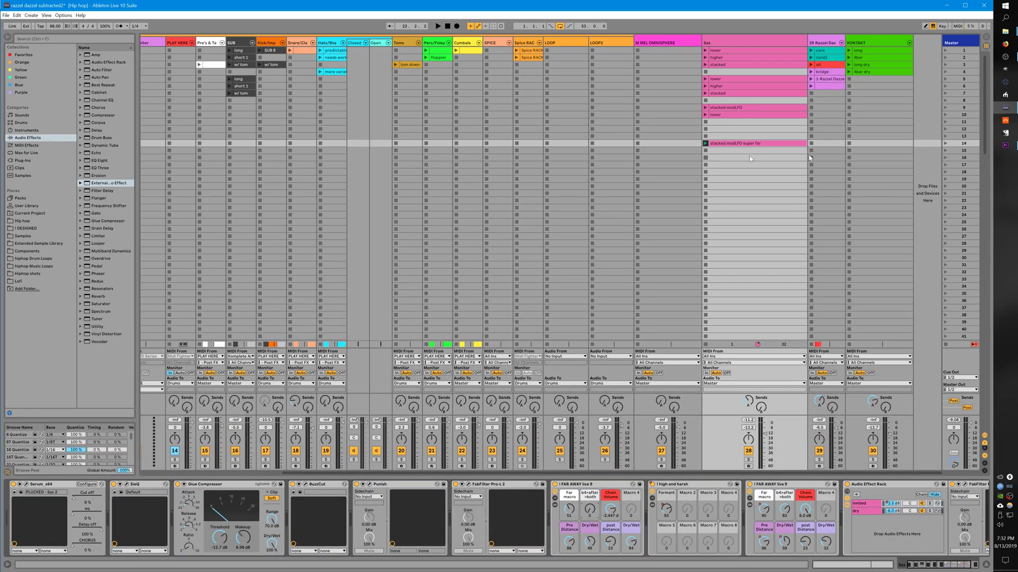
Duplicate the 'stacked modLFO super far' clip three times into the slots below with Ctrl+D.
left_click(774, 143)
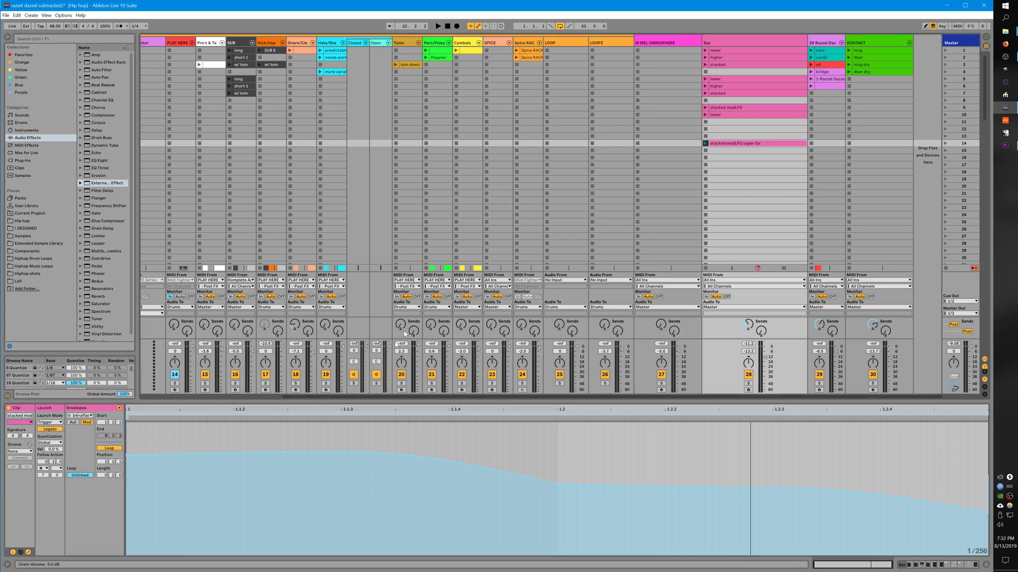
key("ctrl+d")
key("ctrl+d")
key("ctrl+d")
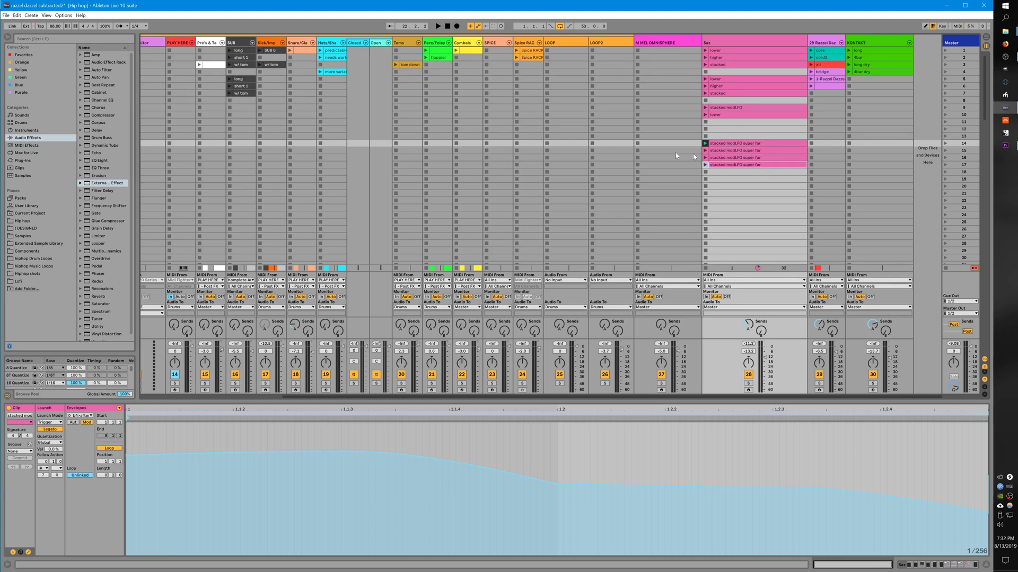
Select the clip copies and show their note settings.
left_click(736, 164, "shift")
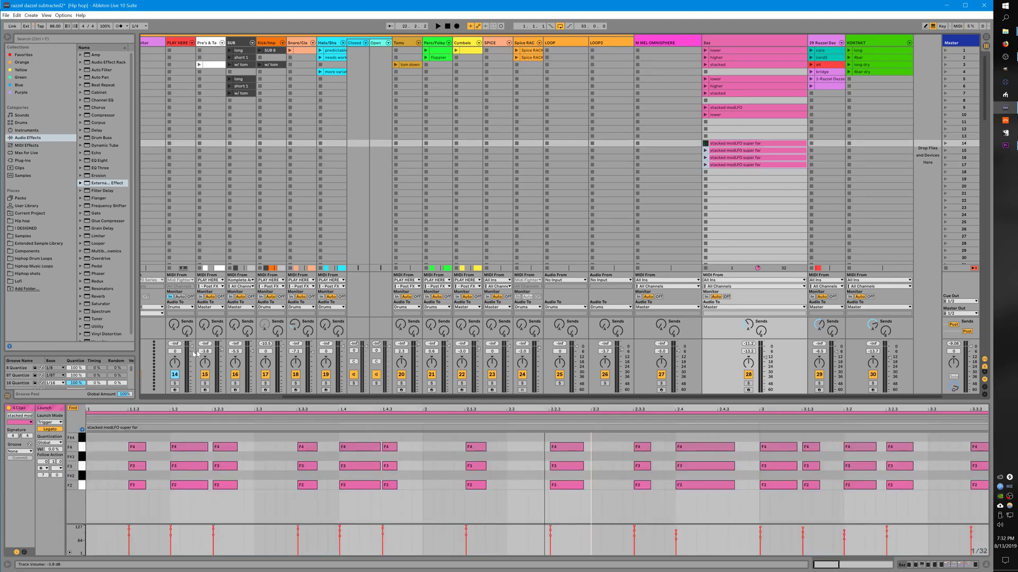
left_click(23, 552)
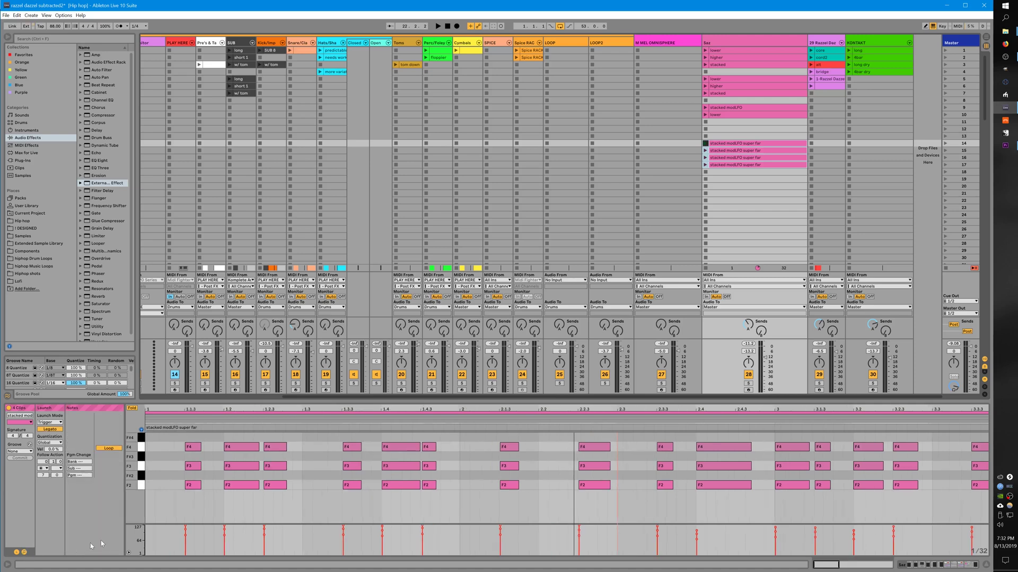
left_click(170, 483)
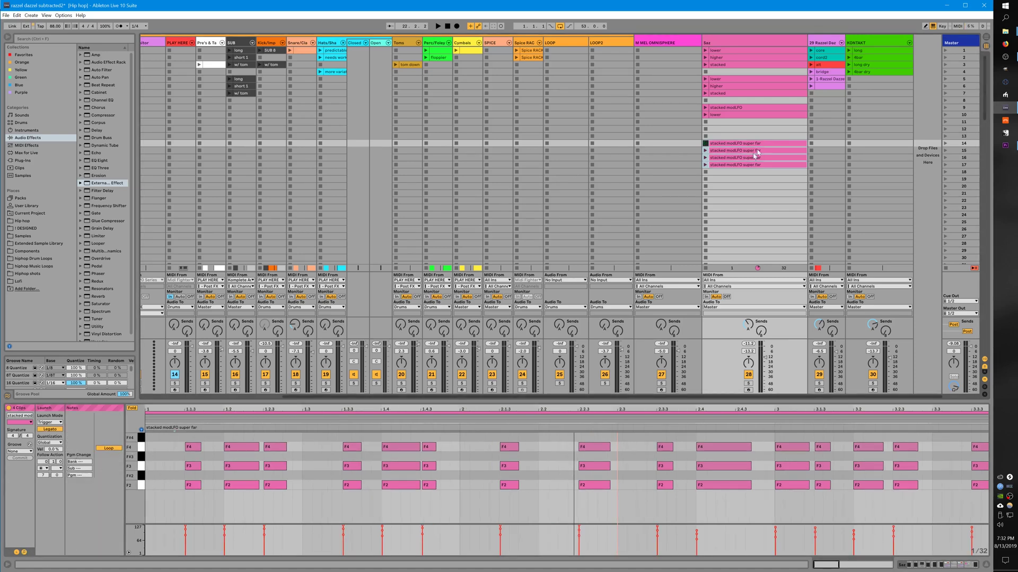
Try Legato on the scene 14 clip, undo it, then select the clips in scenes 15–17.
left_click(738, 145)
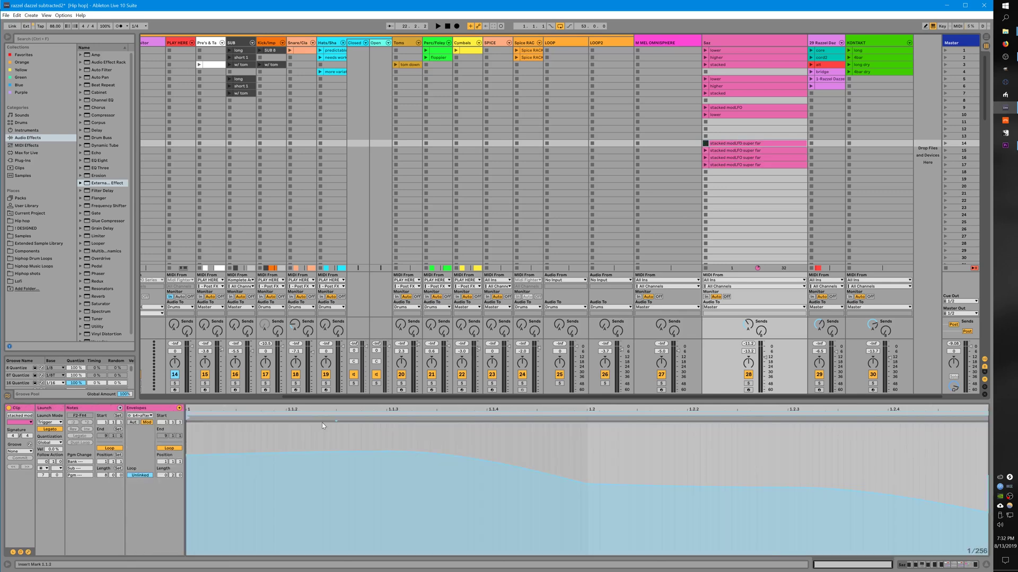
left_click(21, 553)
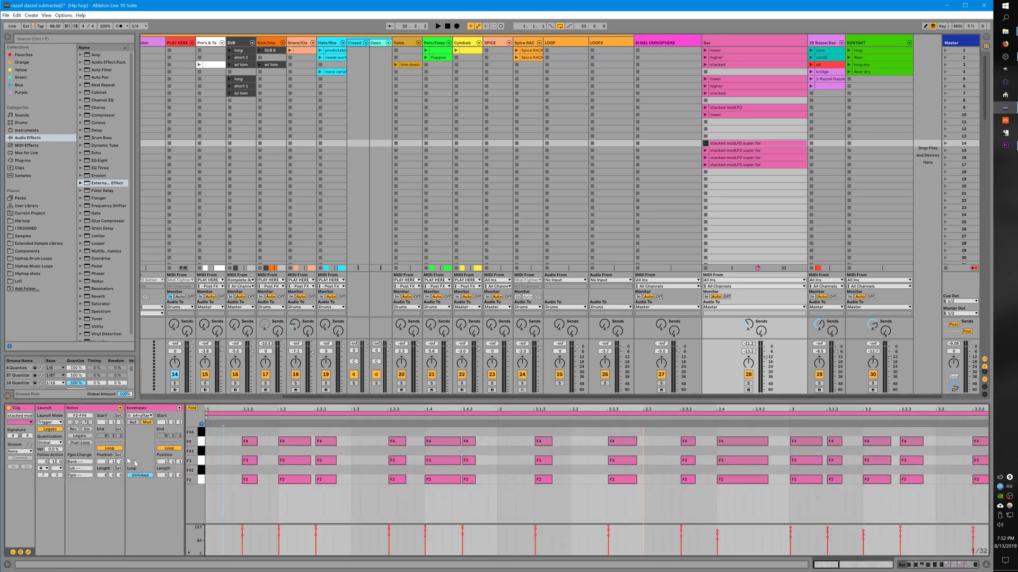
left_click(84, 436)
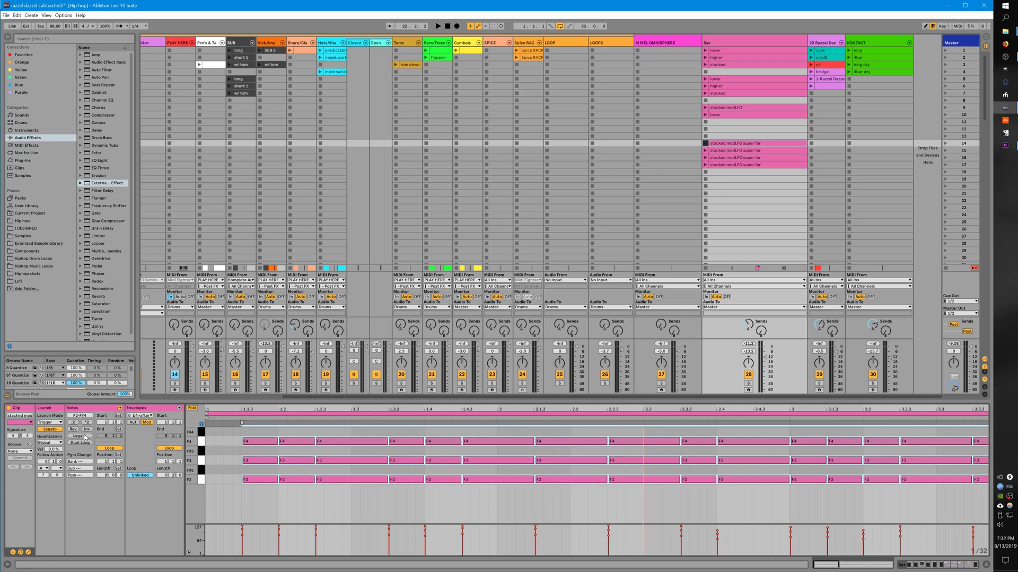
key("ctrl+z")
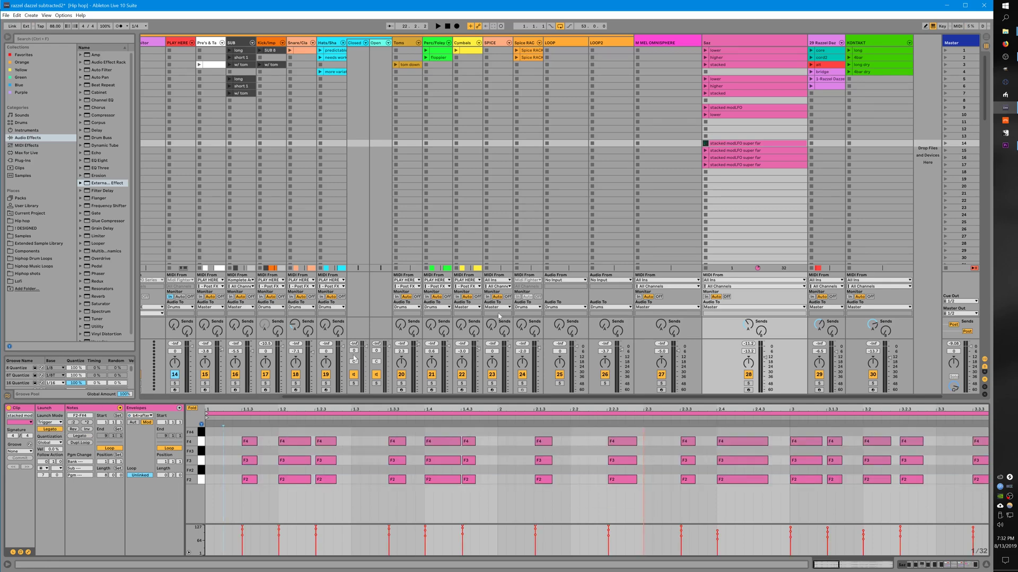
left_click(710, 151)
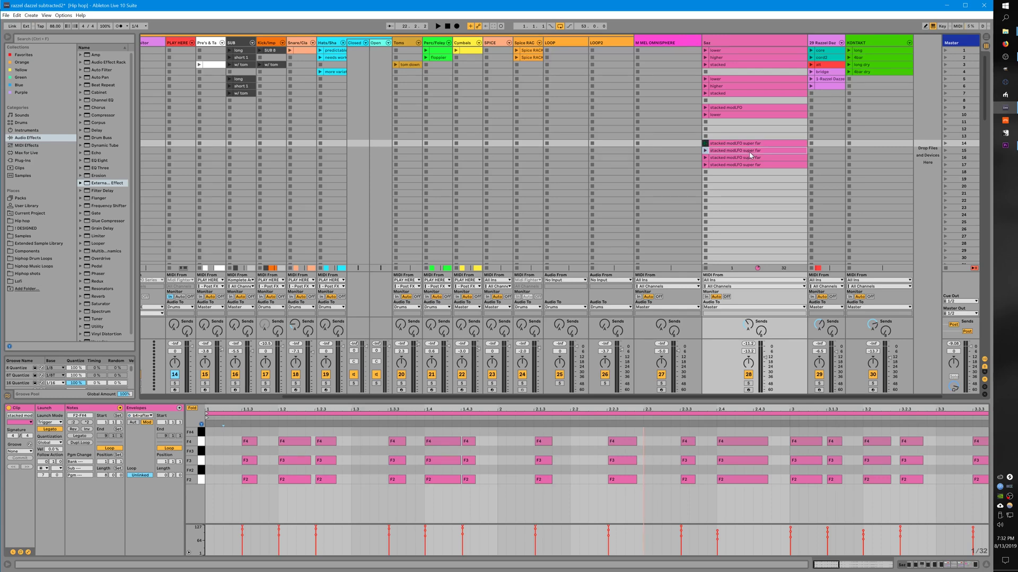
left_click(753, 165, "shift")
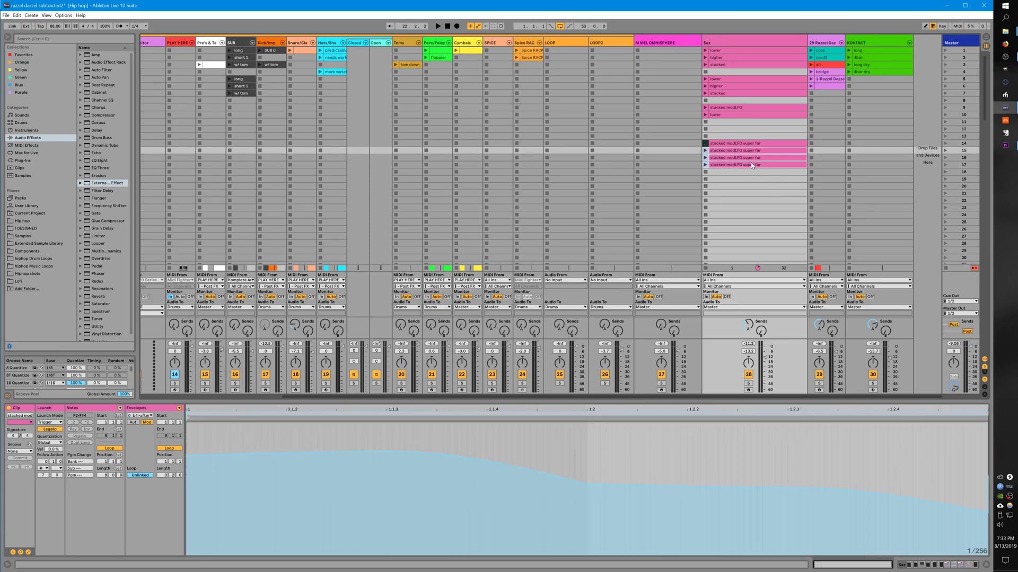
Audition the scene 15 clip, then set follow action chance A to 0 on the four Saz clips.
left_click(706, 150)
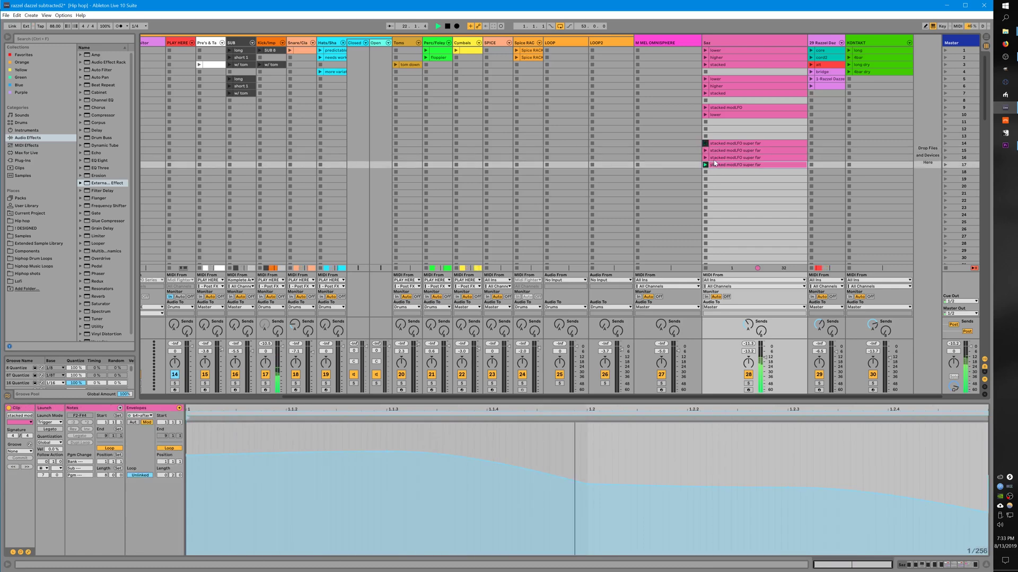
key("space")
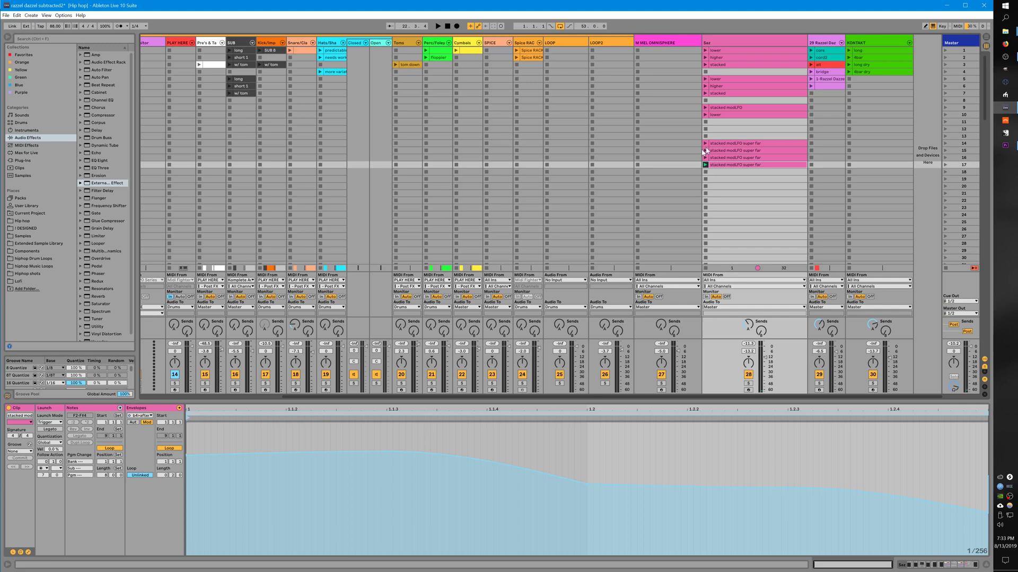
left_click(723, 143, "shift")
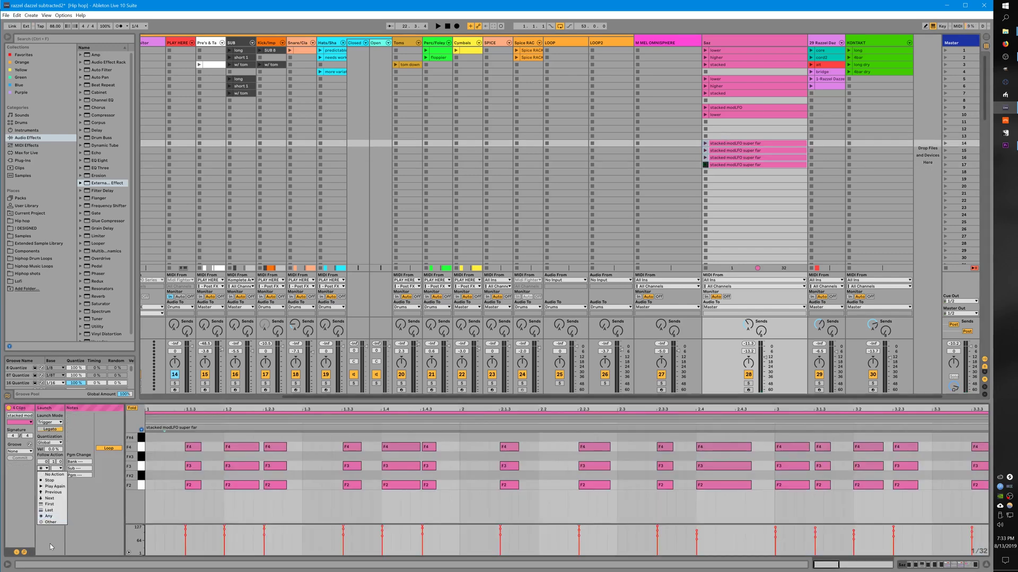
left_click_drag(42, 476, 42, 485)
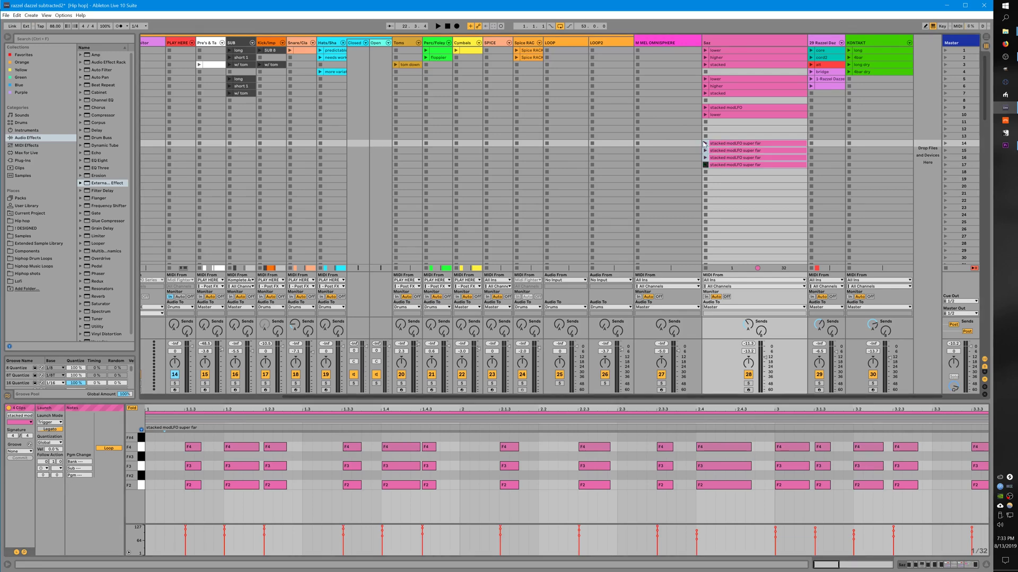
Start the row 14 stacked modLFO super far clip and bring up the Saz track's devices.
left_click(714, 145)
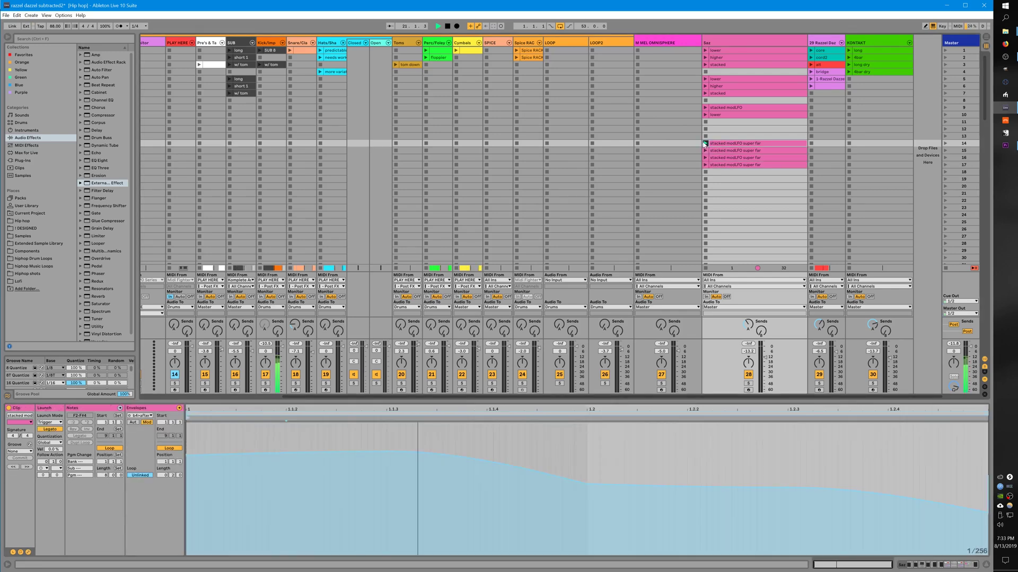
left_click(757, 165, "shift")
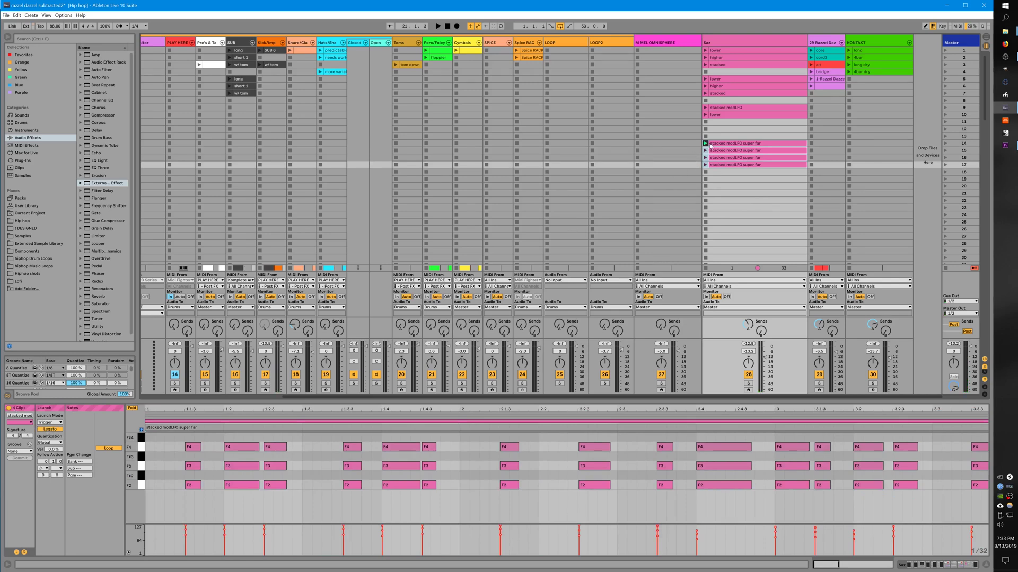
left_click(711, 145)
left_click(705, 144)
key("shift+Tab")
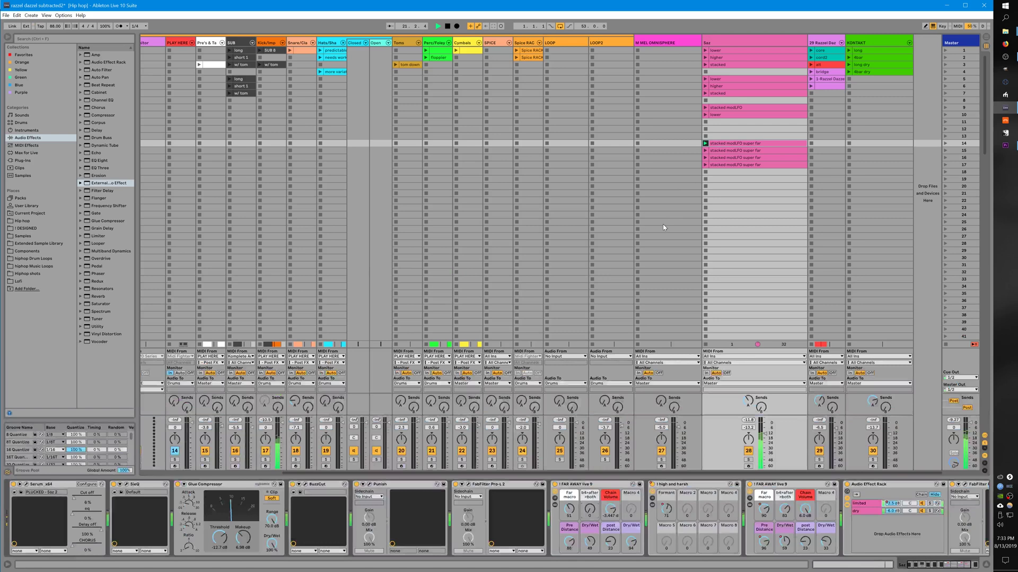
Add three breakpoints to the row 17 clip's Formant envelope, raising the last to 69.7 %.
key("shift+Tab")
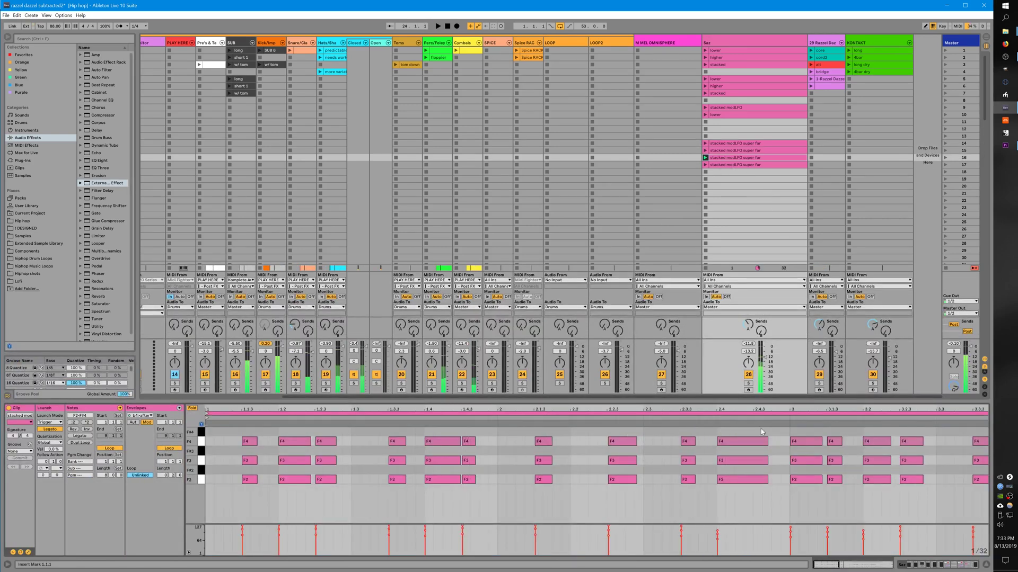
left_click_drag(752, 410, 468, 286)
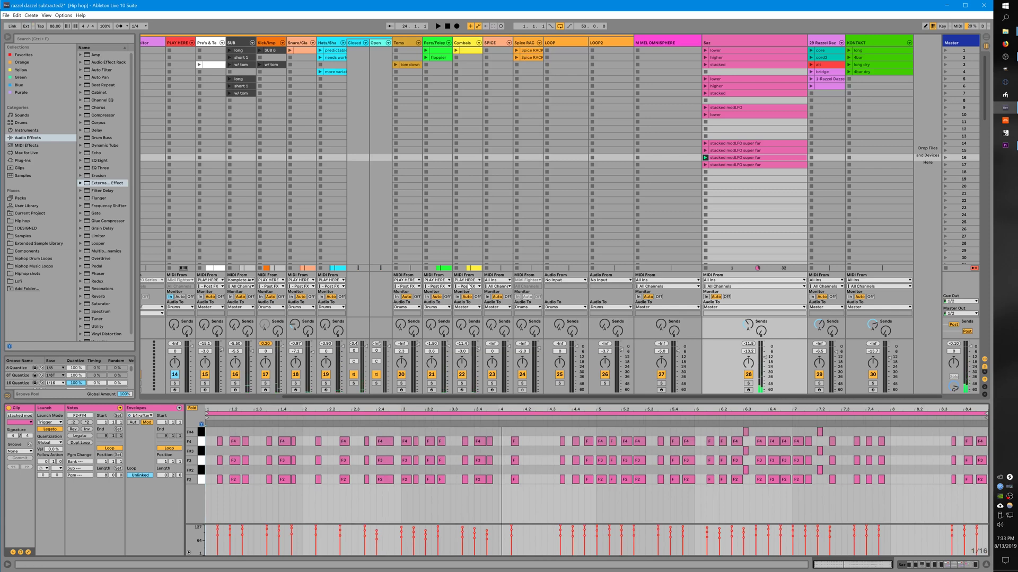
left_click(756, 144)
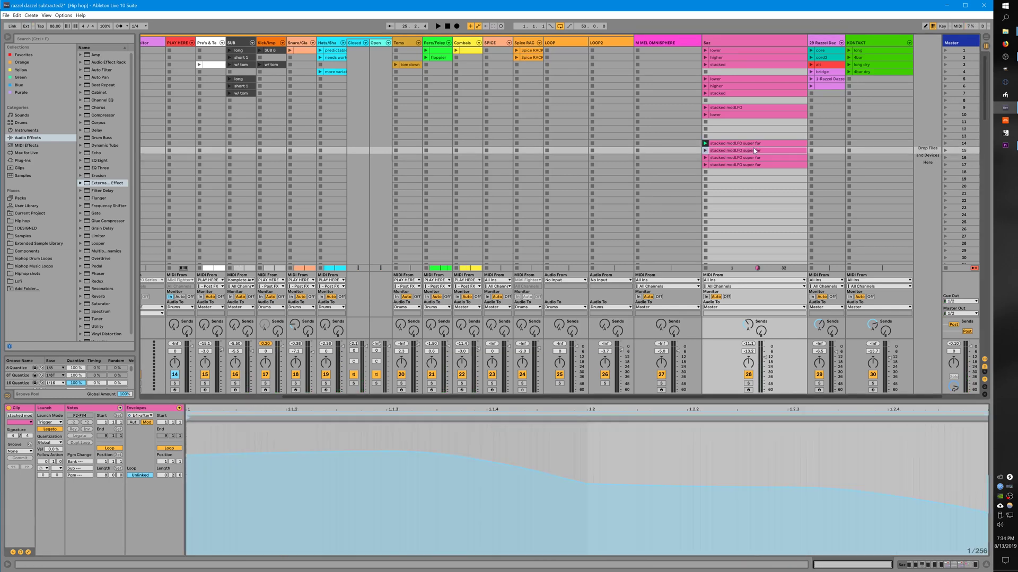
left_click(751, 144)
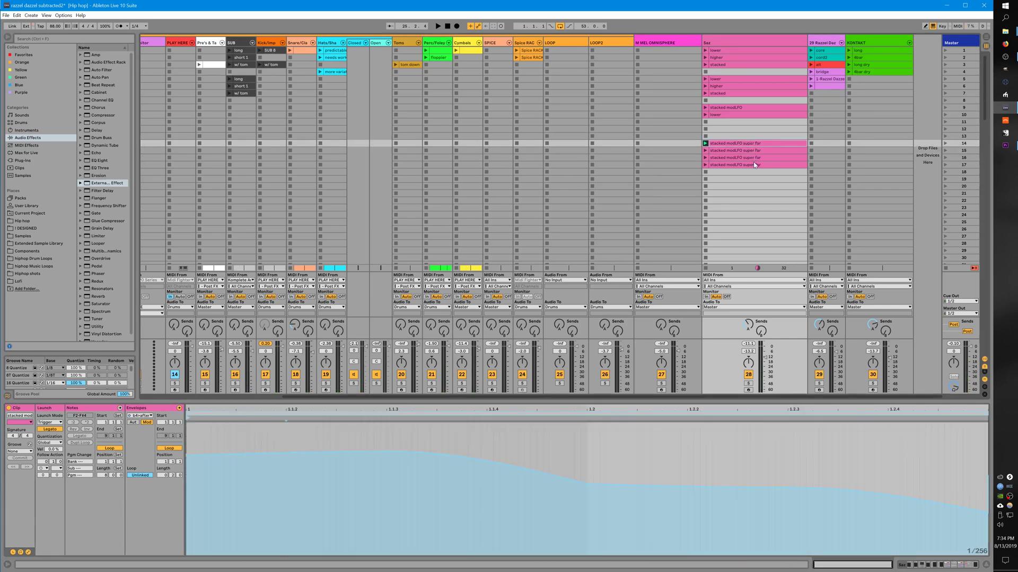
left_click(755, 165)
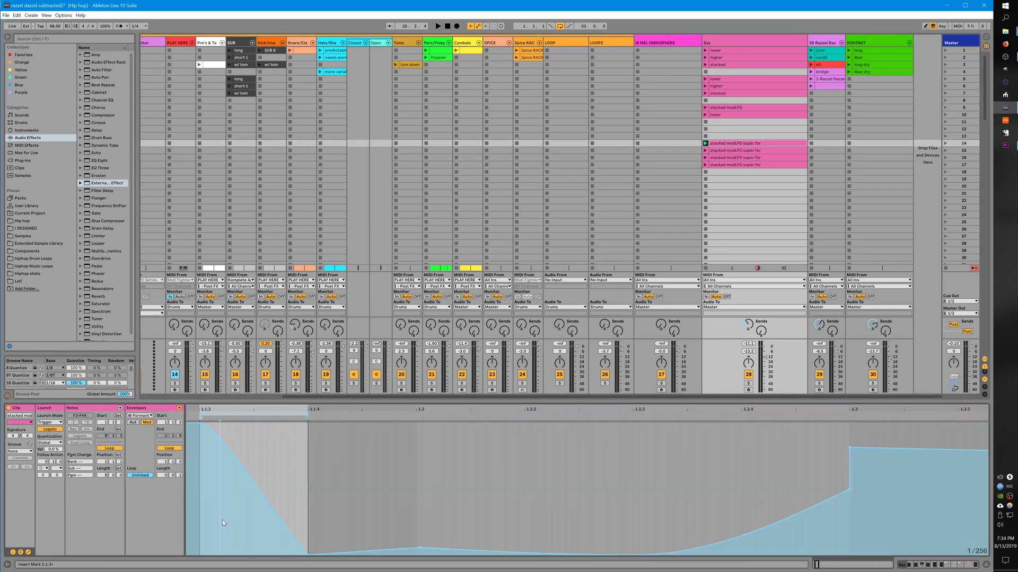
double_click(222, 521)
double_click(267, 451)
double_click(237, 475)
left_click_drag(237, 475, 237, 464)
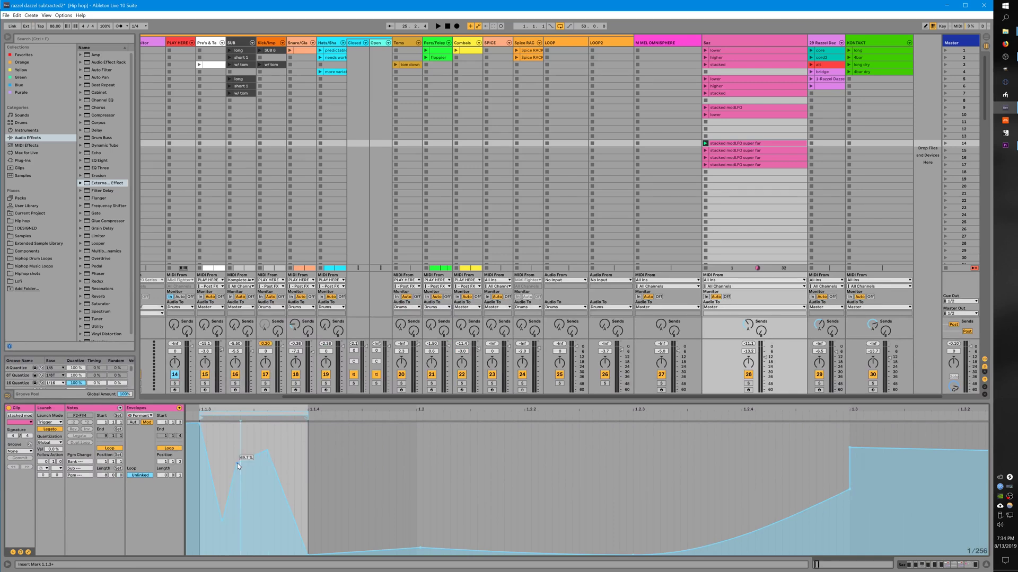
Pencil-draw stepped values into the row 15 clip's Formant ramp.
left_click(733, 151)
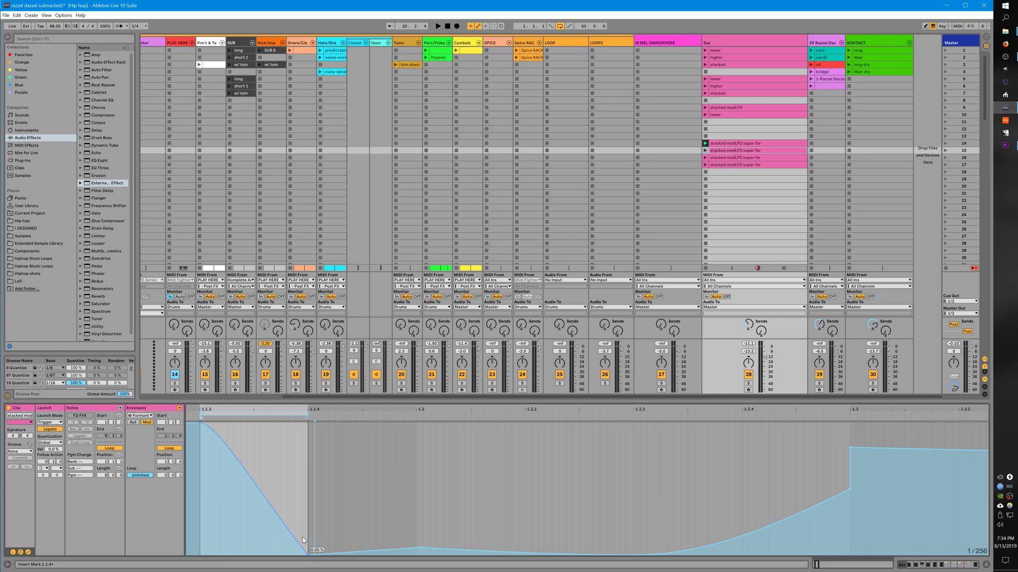
key("v")
key("b")
mouse_move(271, 488)
left_mouse_down()
mouse_move(254, 521)
mouse_move(196, 510)
left_mouse_up()
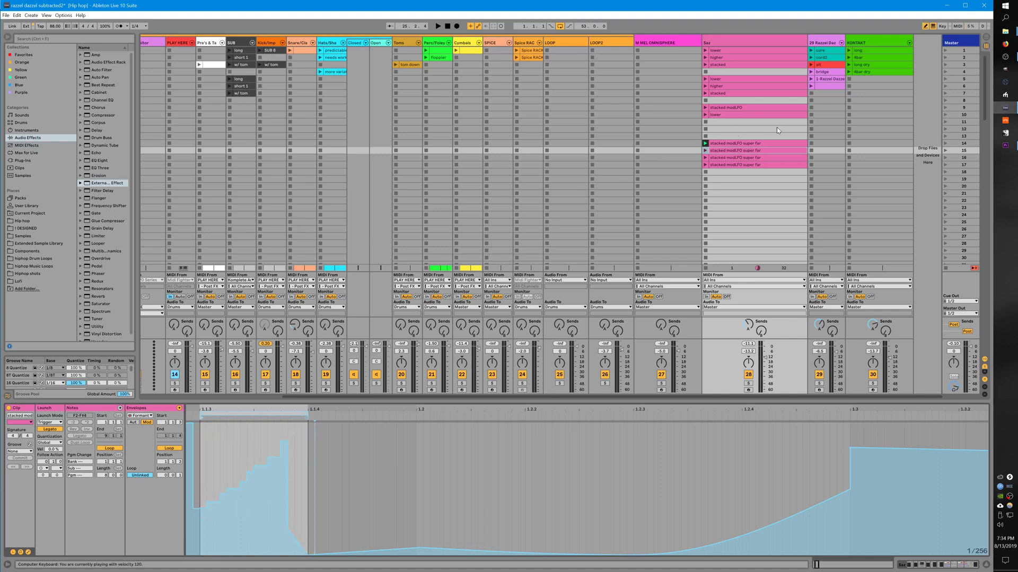
left_click(767, 165)
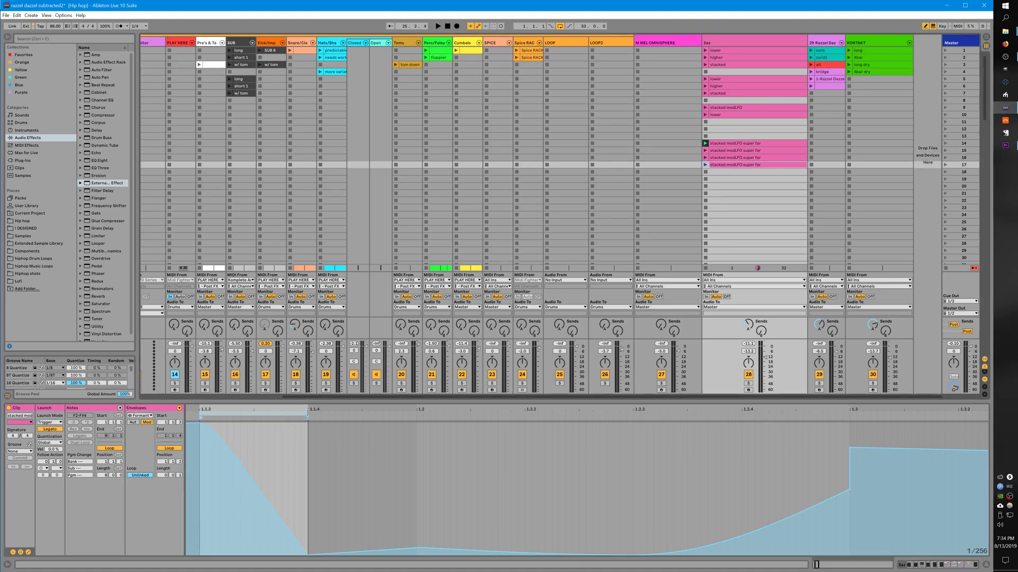
Redraw the right half of the row 17 clip's Formant envelope as a rising ramp.
left_click_drag(291, 520, 403, 425)
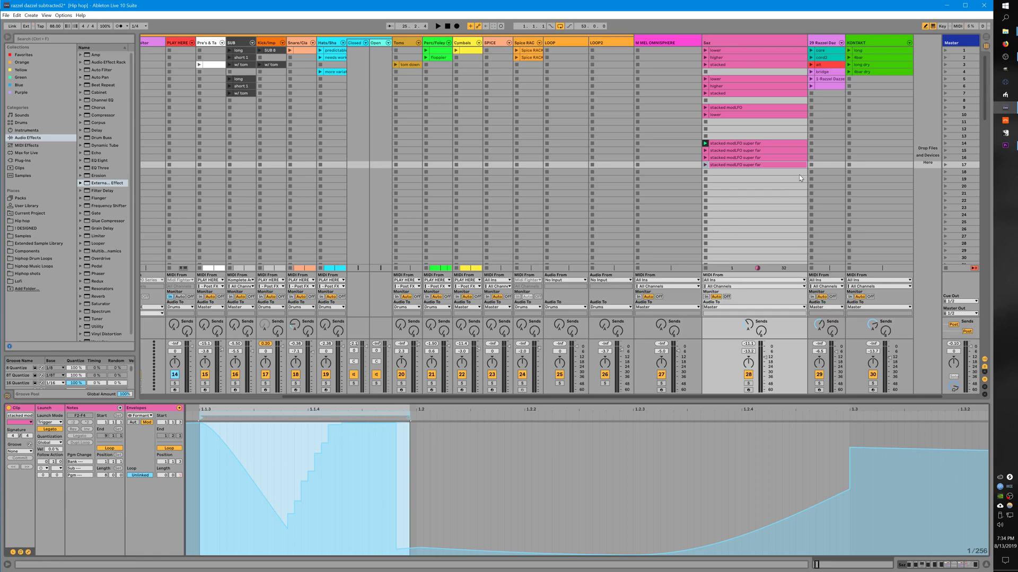
left_click(762, 171)
left_click(753, 165)
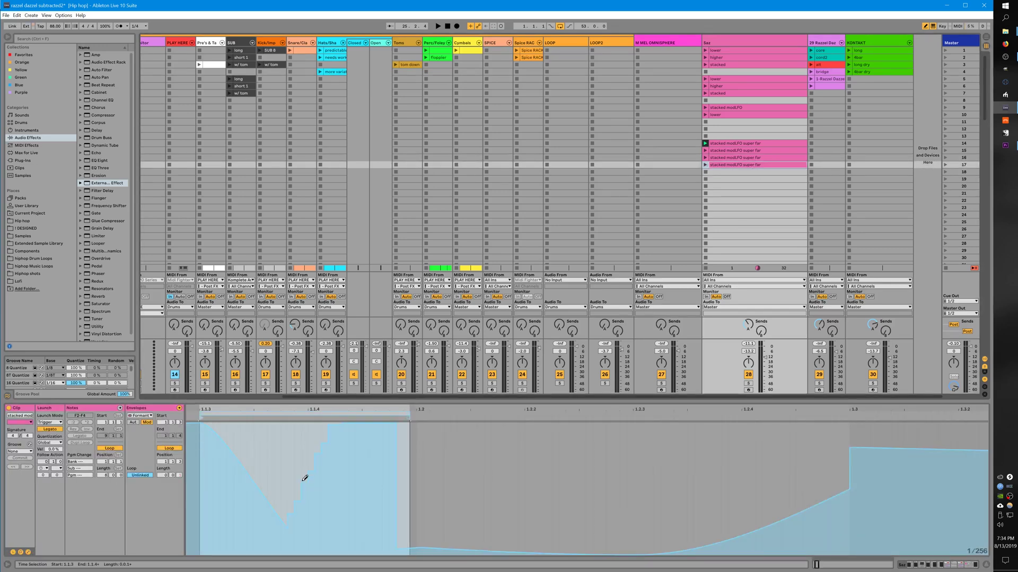
Extend the row 16 clip's loop past 1.2.1 and add a raised Formant peak.
left_click(740, 156)
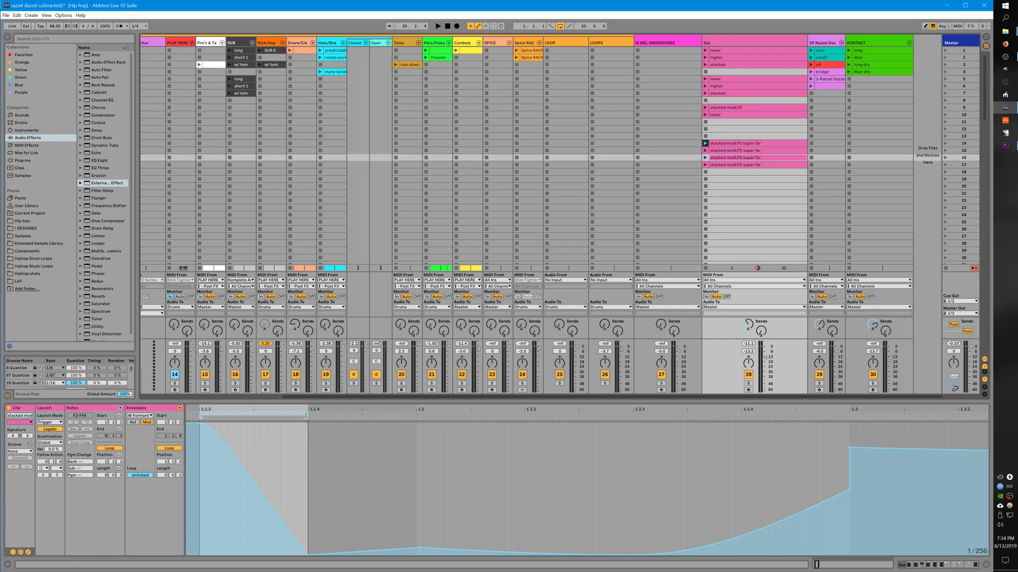
left_click_drag(307, 418, 579, 412)
double_click(328, 508)
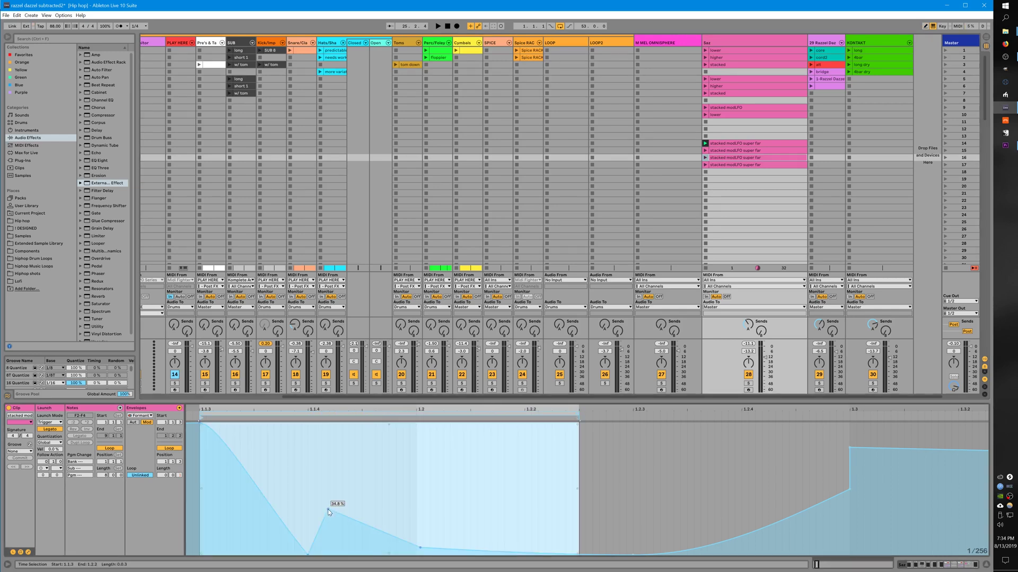
left_click(431, 462)
double_click(476, 485)
left_click_drag(476, 486, 521, 456)
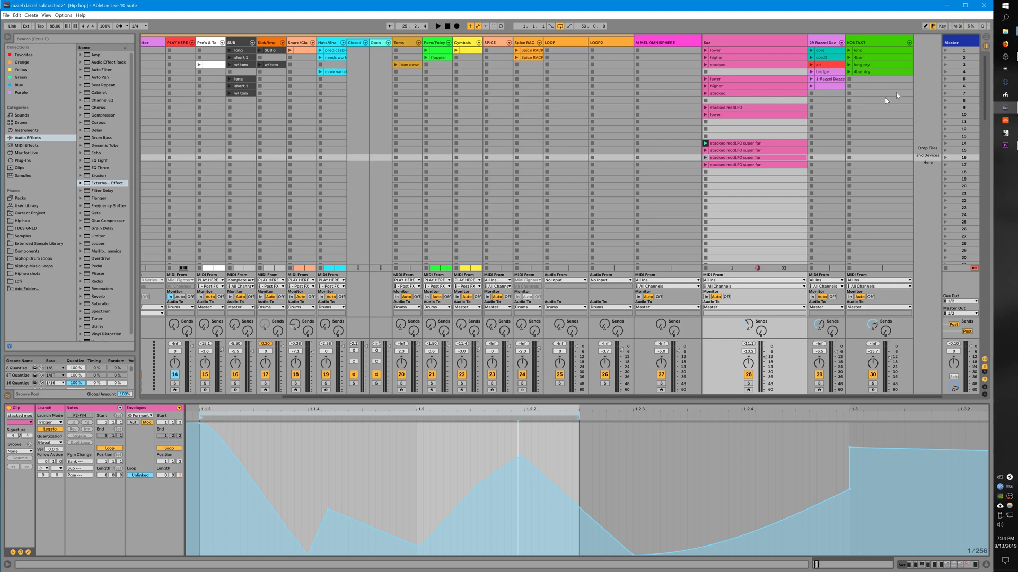
Review the row 15 and row 14 clip envelopes, then show the Saz track's devices.
left_click(708, 150)
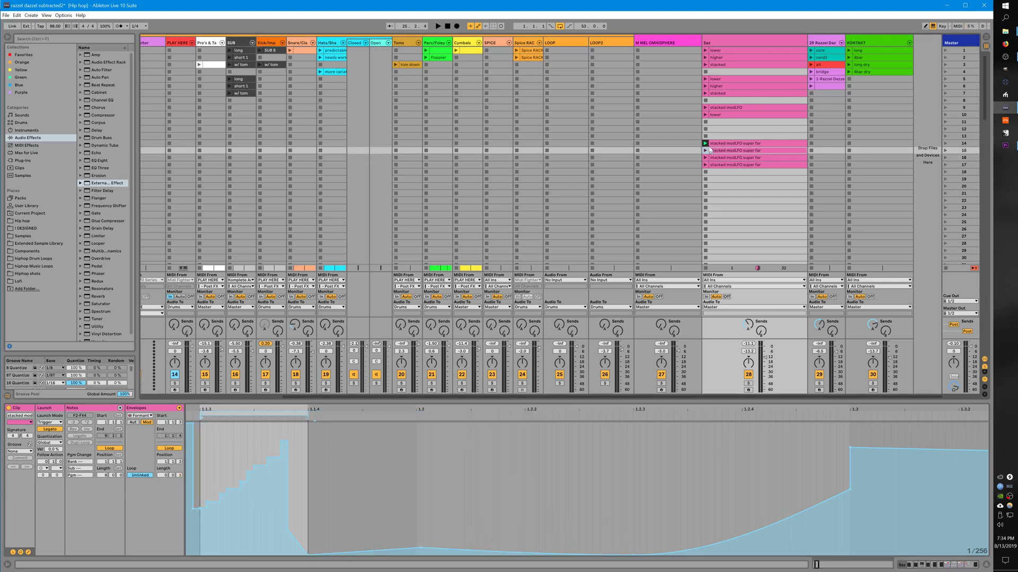
left_click(717, 144)
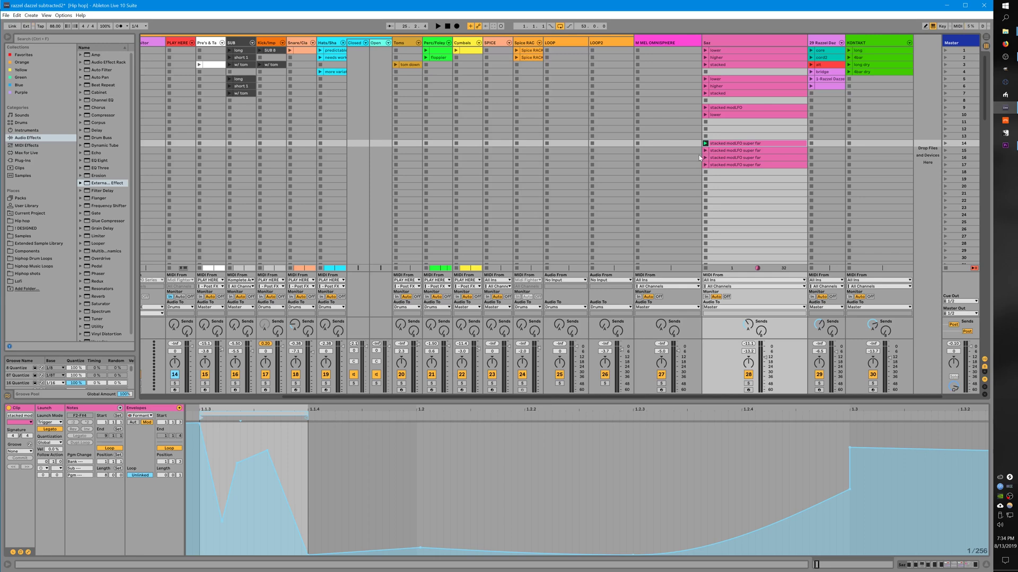
key("shift+Tab")
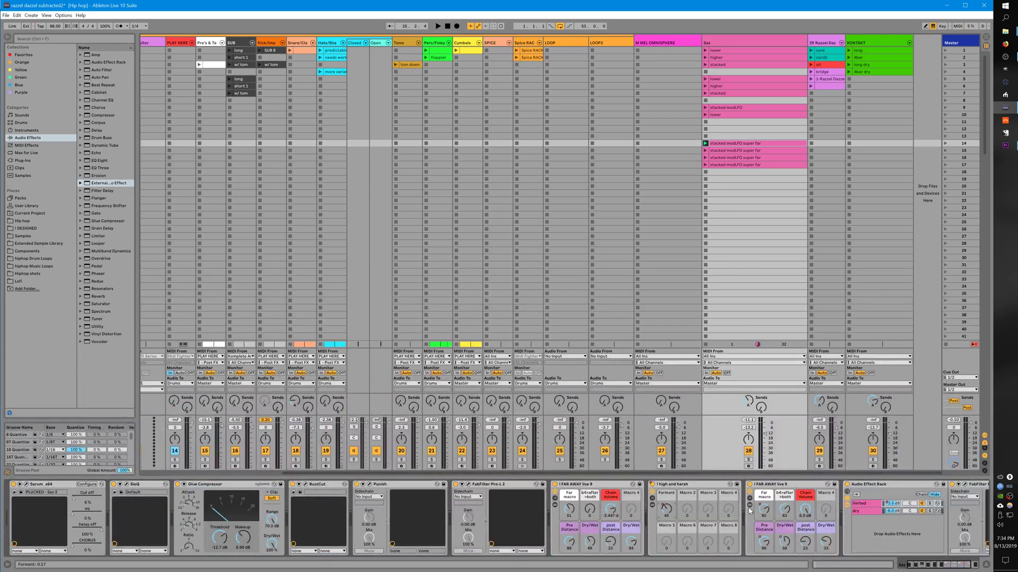
In the automation view, launch Saz clips 15, 16 and 17 in turn, then stop.
key("shift+Tab")
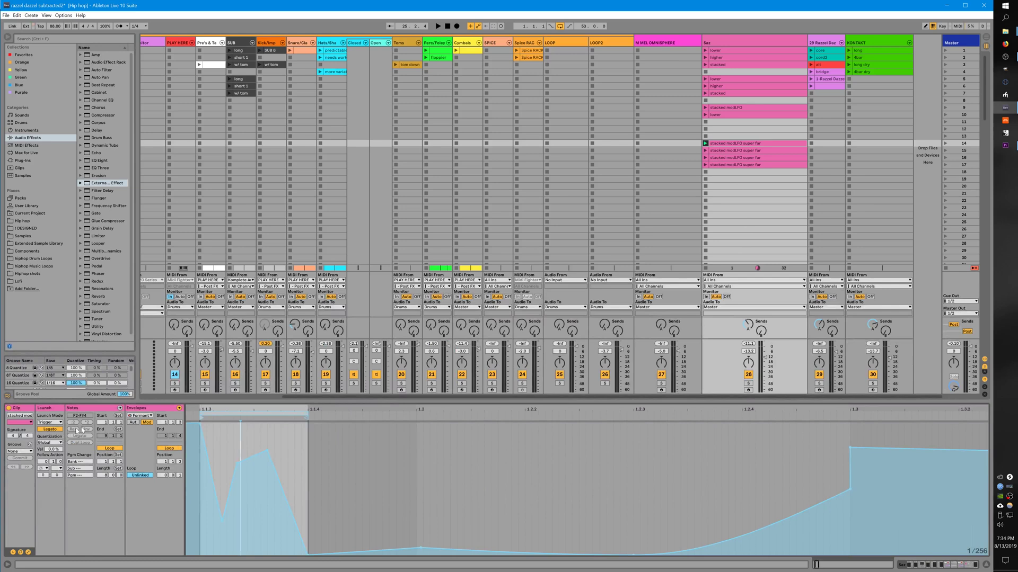
left_click(133, 423)
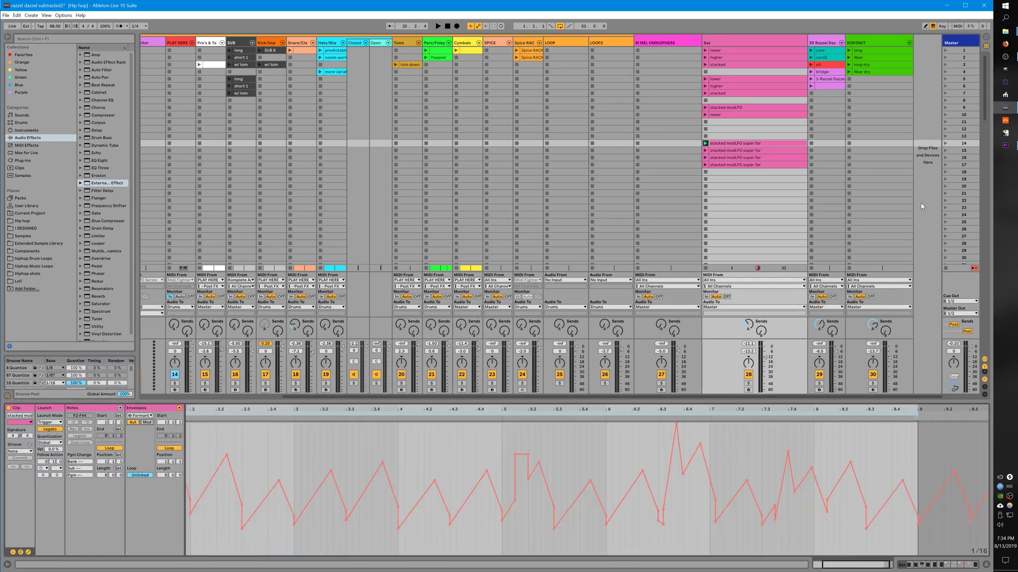
left_click(706, 150)
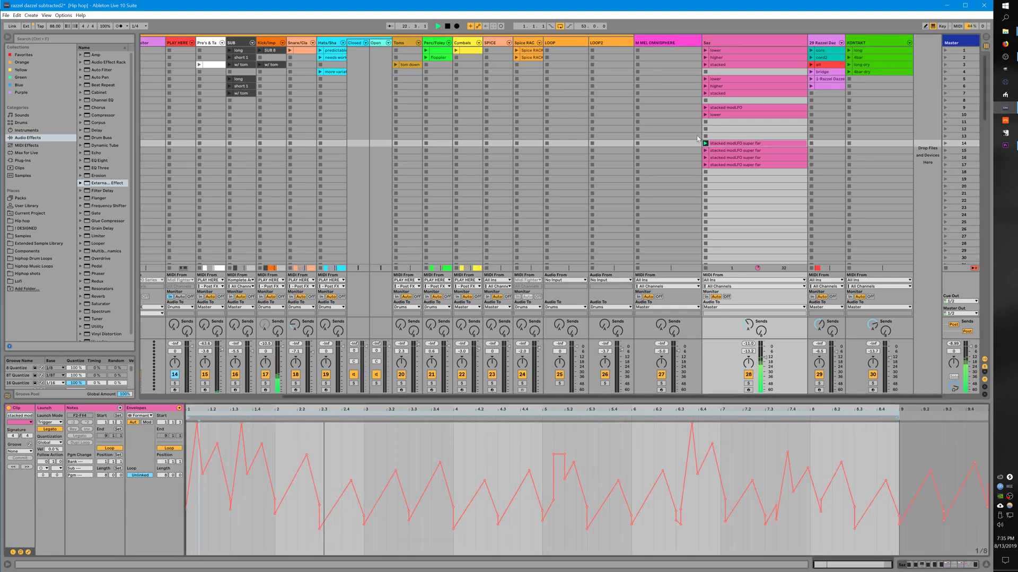
left_click(712, 151)
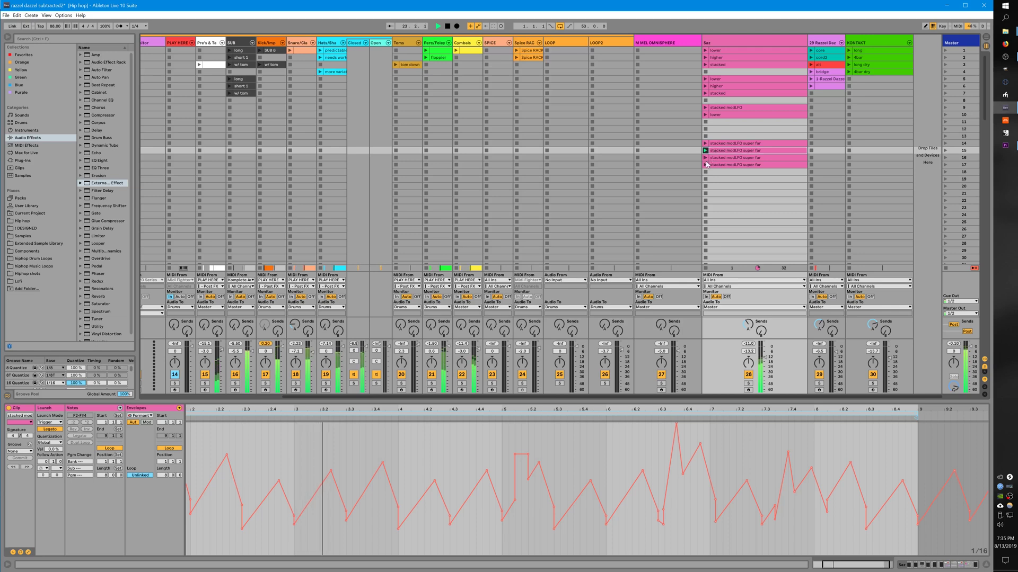
left_click(714, 158)
left_click(715, 165)
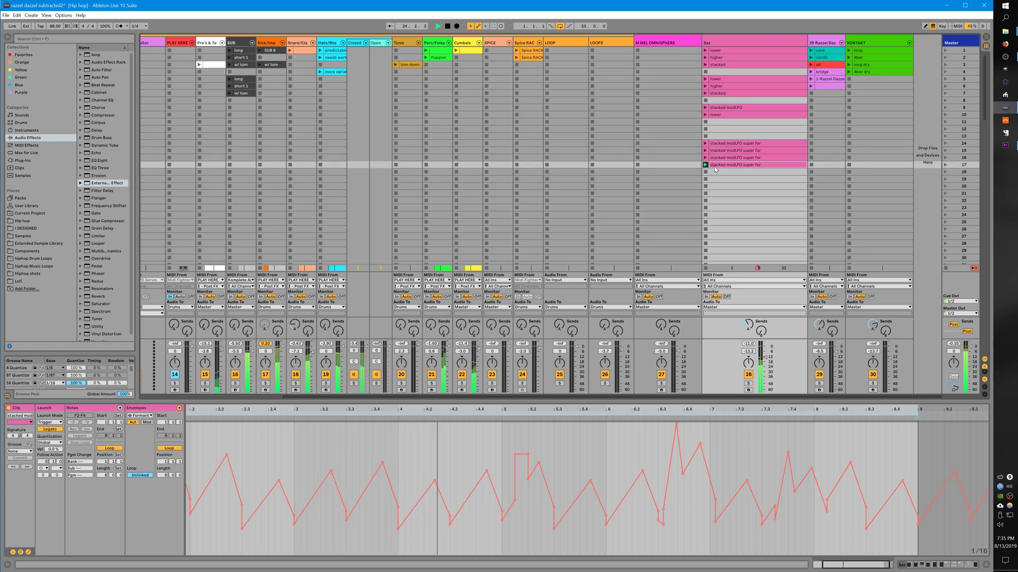
key("space")
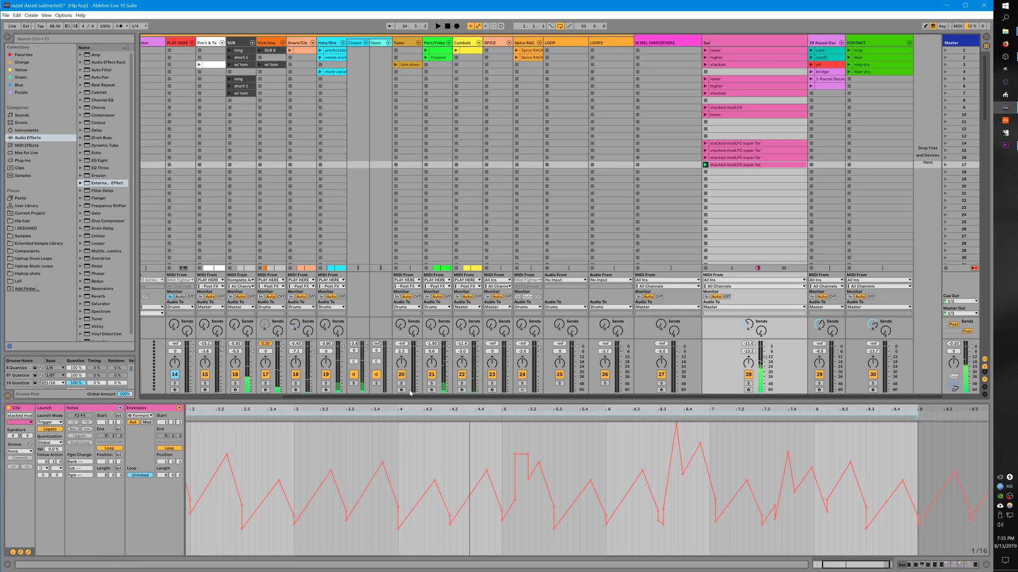
Return to the modulation envelope, briefly relaunch clips 16 and 17, then stop playback.
left_click(453, 496)
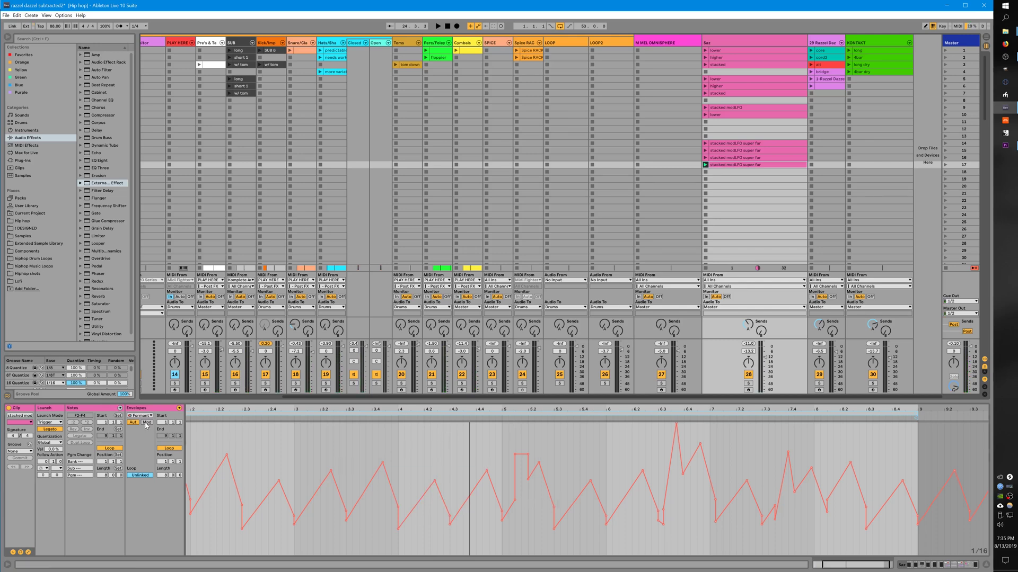
left_click(147, 423)
left_click(705, 158)
left_click(705, 165)
key("space")
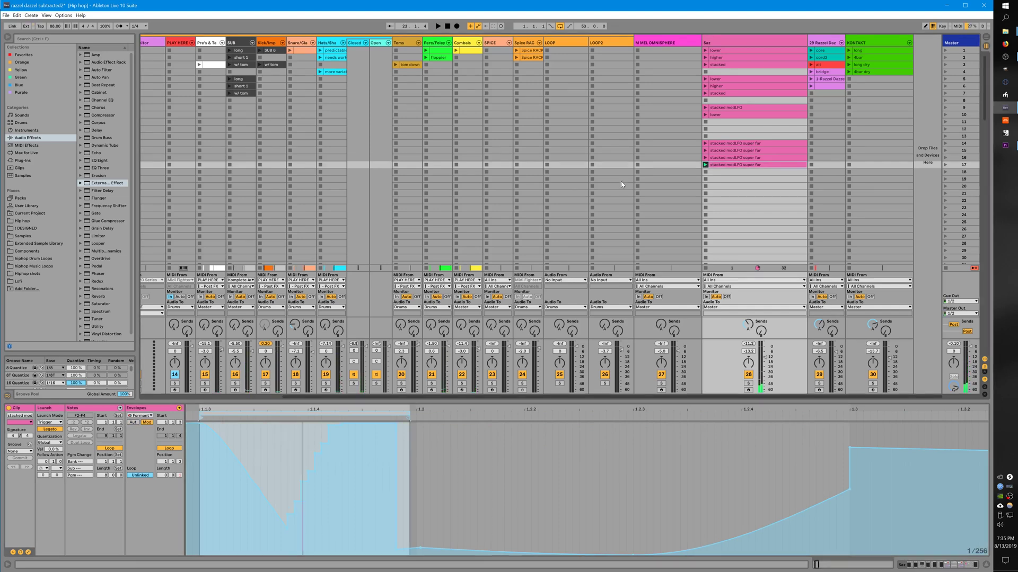
Set Launch Quantization to None for all four clips and test by launching row 17.
left_click(742, 144, "shift")
left_click(53, 444)
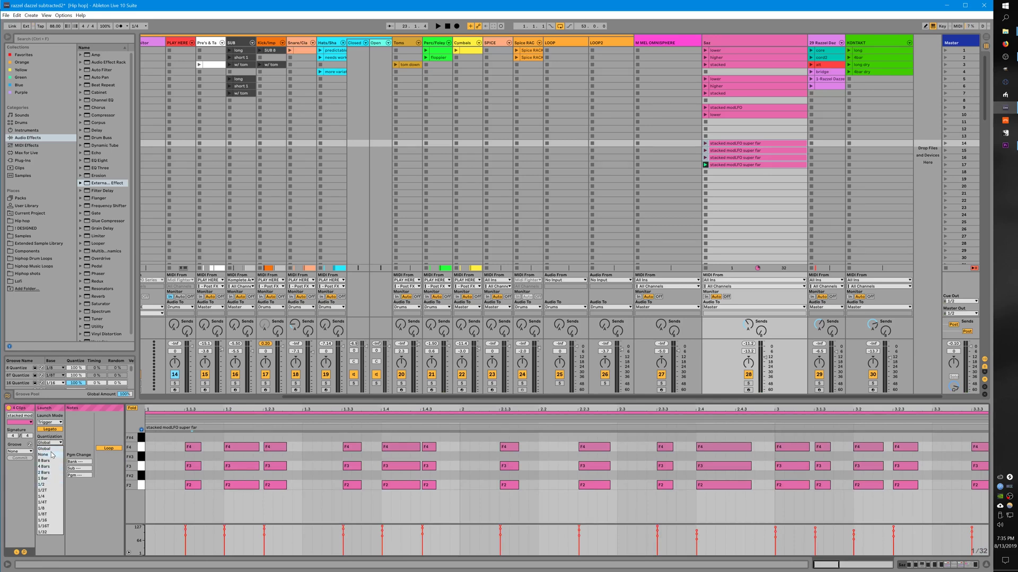
left_click(53, 455)
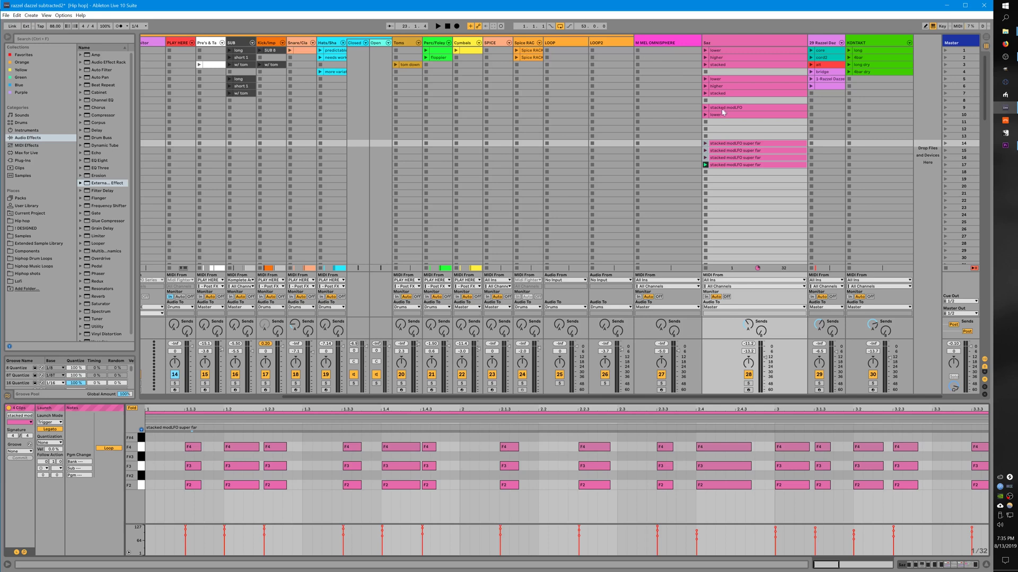
left_click(705, 164)
left_click(41, 442)
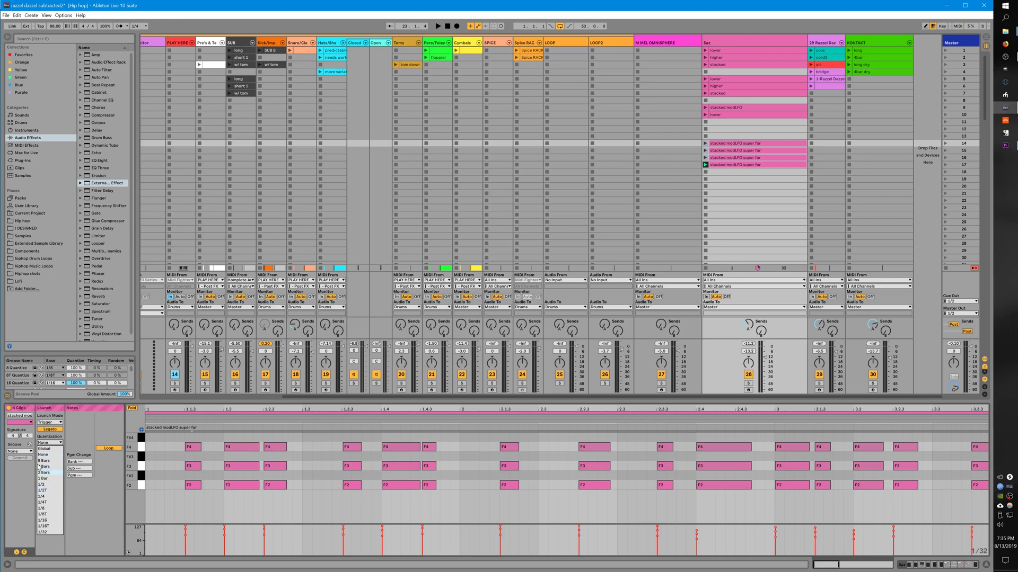
left_click(79, 438)
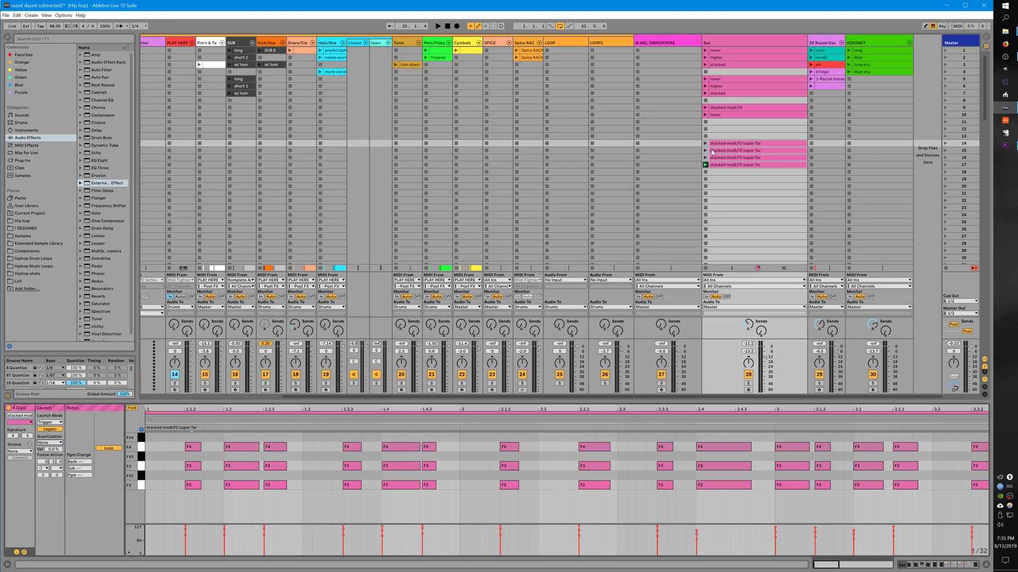